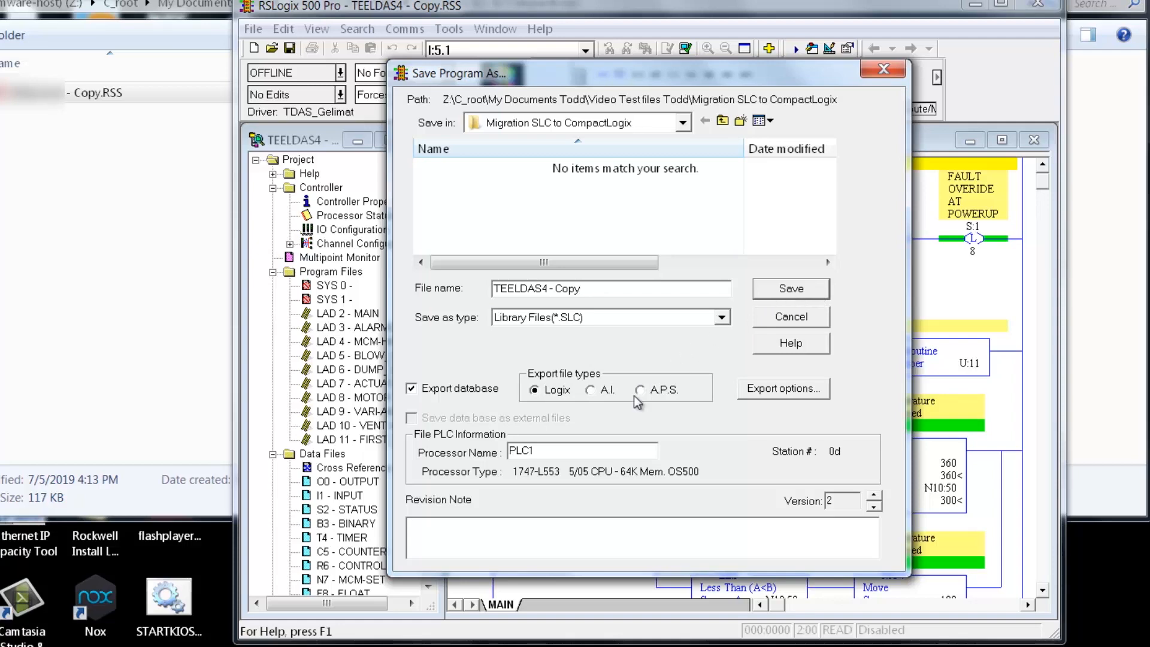
# Save the program as the SLC library file TEELDAS4 - Copy with a complete program save, exporting rung descriptions, symbols and library annotations.
pyautogui.click(791, 288)
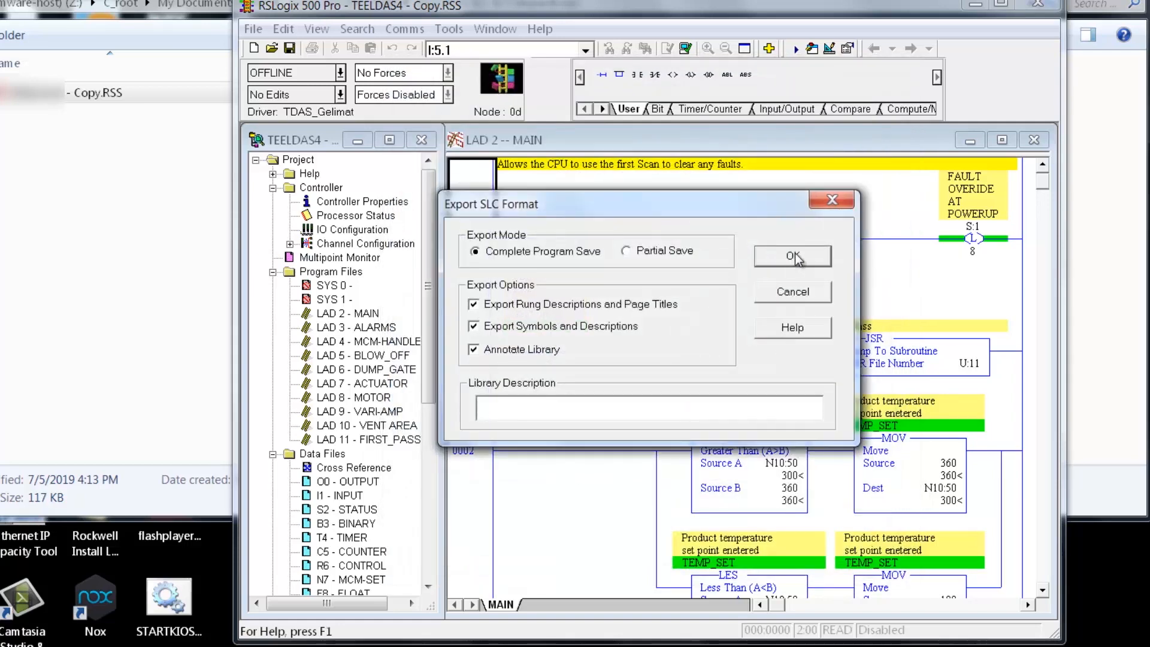
pyautogui.click(793, 257)
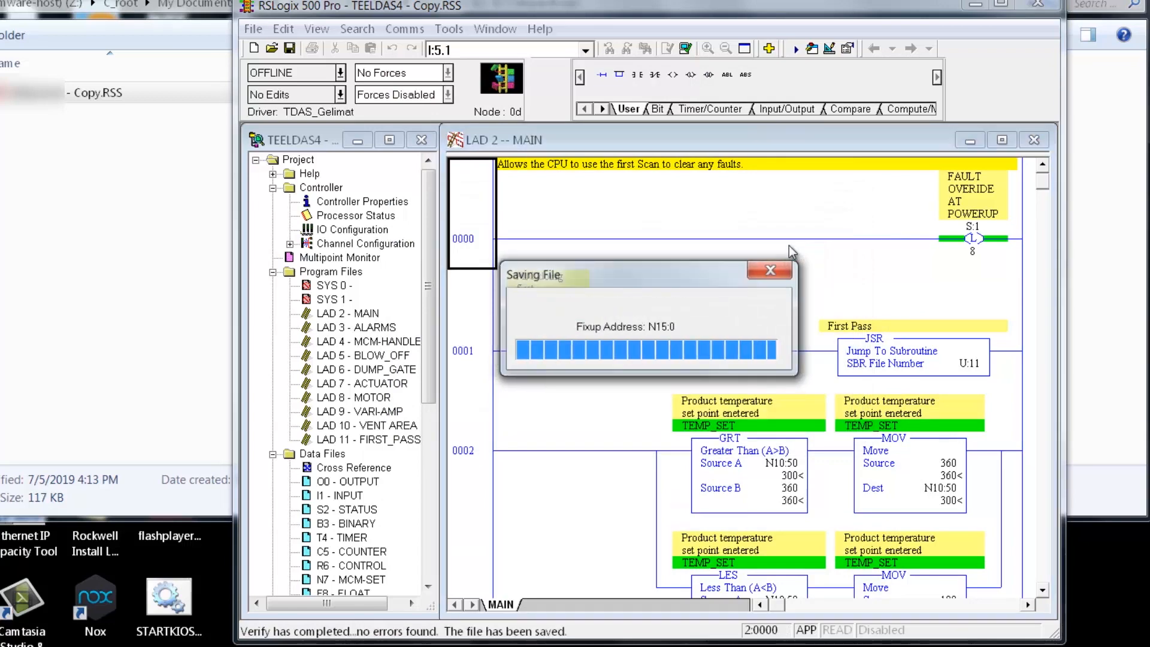
pyautogui.click(597, 446)
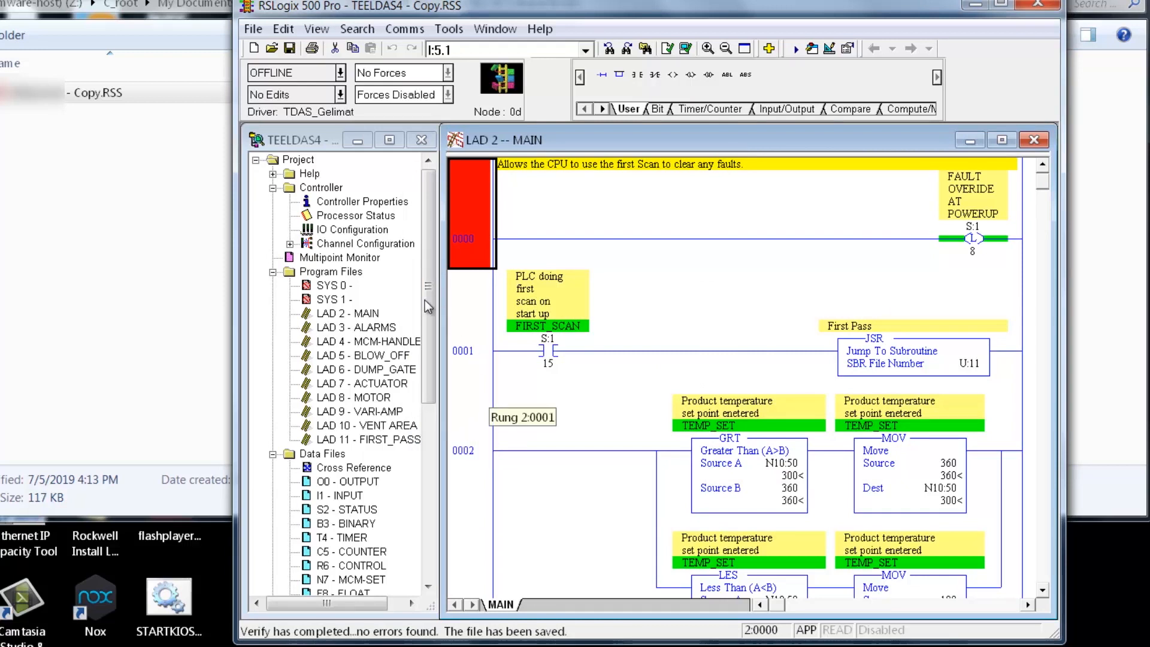
# Start an ASCII export of the documentation database in CSV format, covering address/symbol descriptions, instruction comments and symbol groups.
pyautogui.click(449, 30)
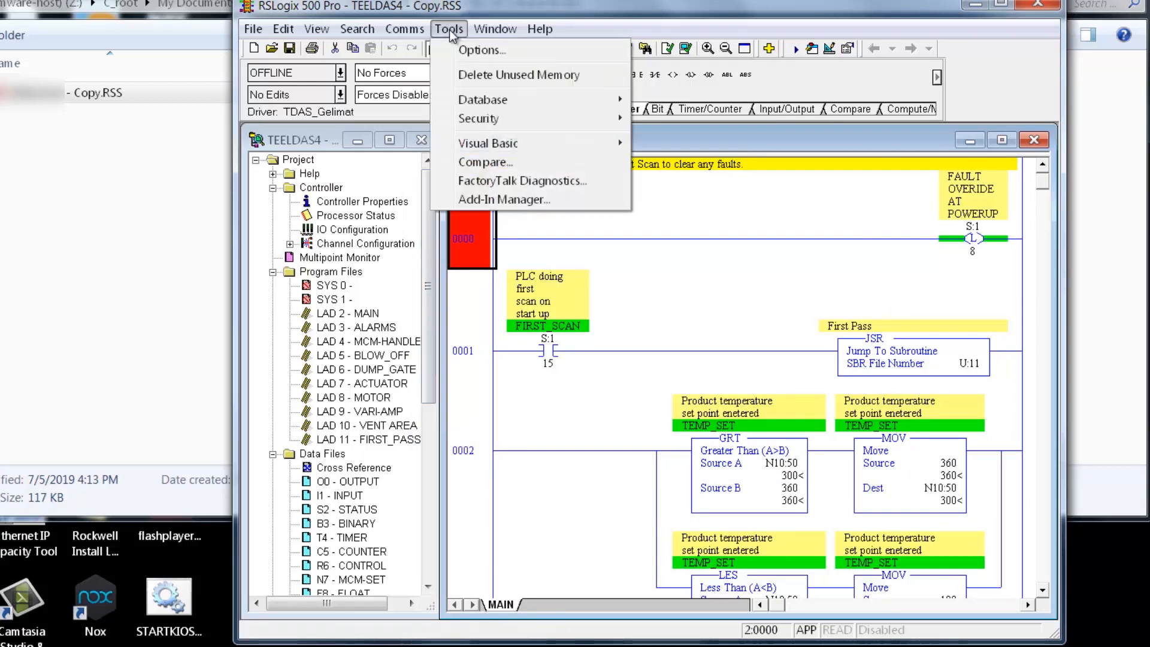
pyautogui.moveTo(504, 101)
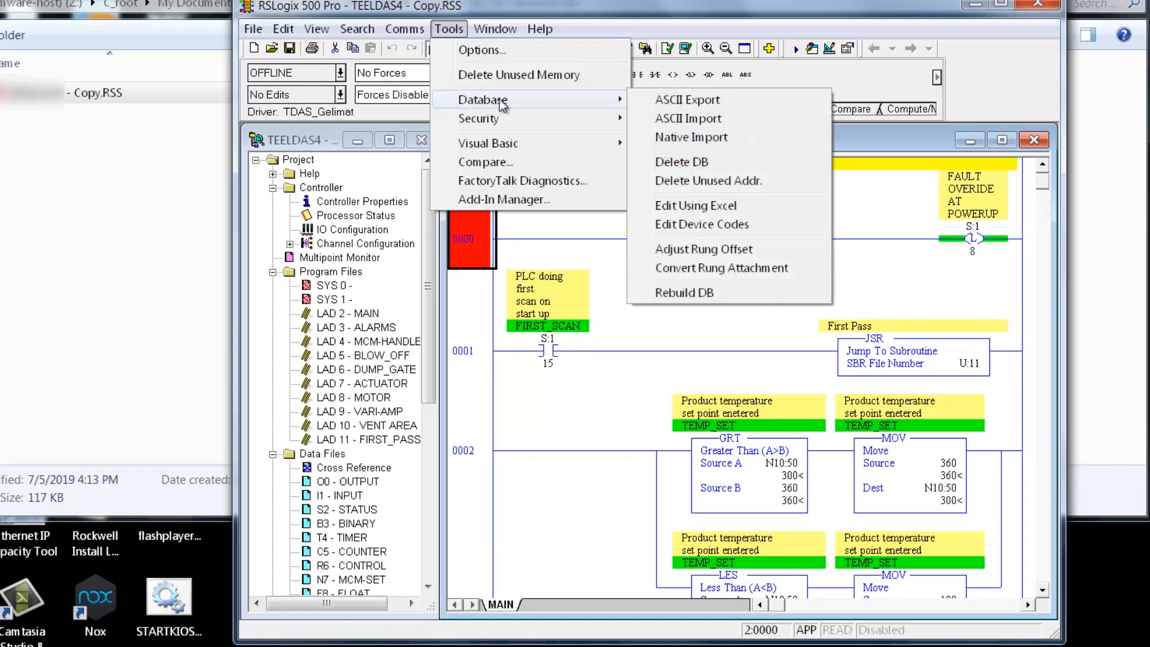
pyautogui.click(697, 104)
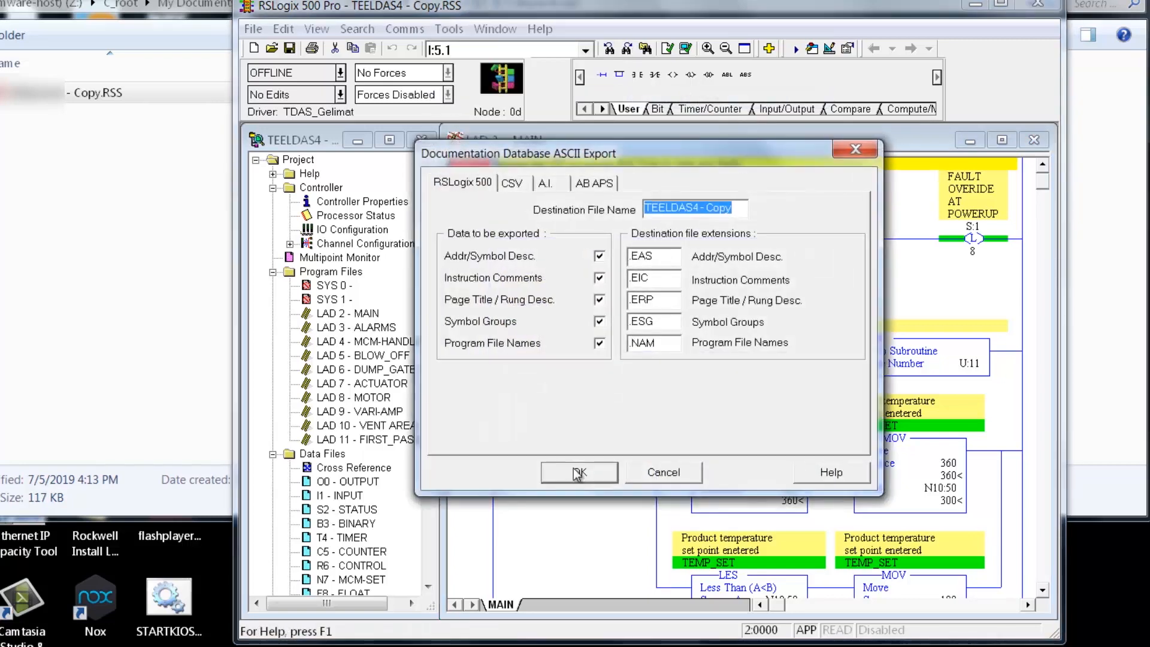
pyautogui.click(512, 187)
pyautogui.click(599, 278)
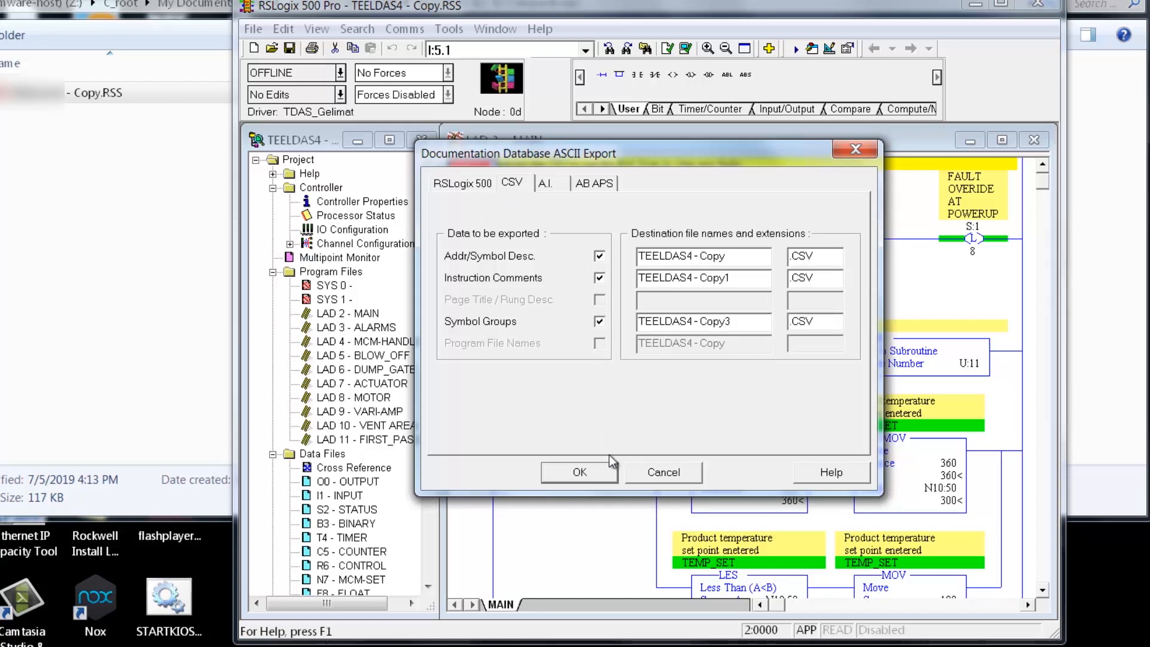
pyautogui.click(580, 473)
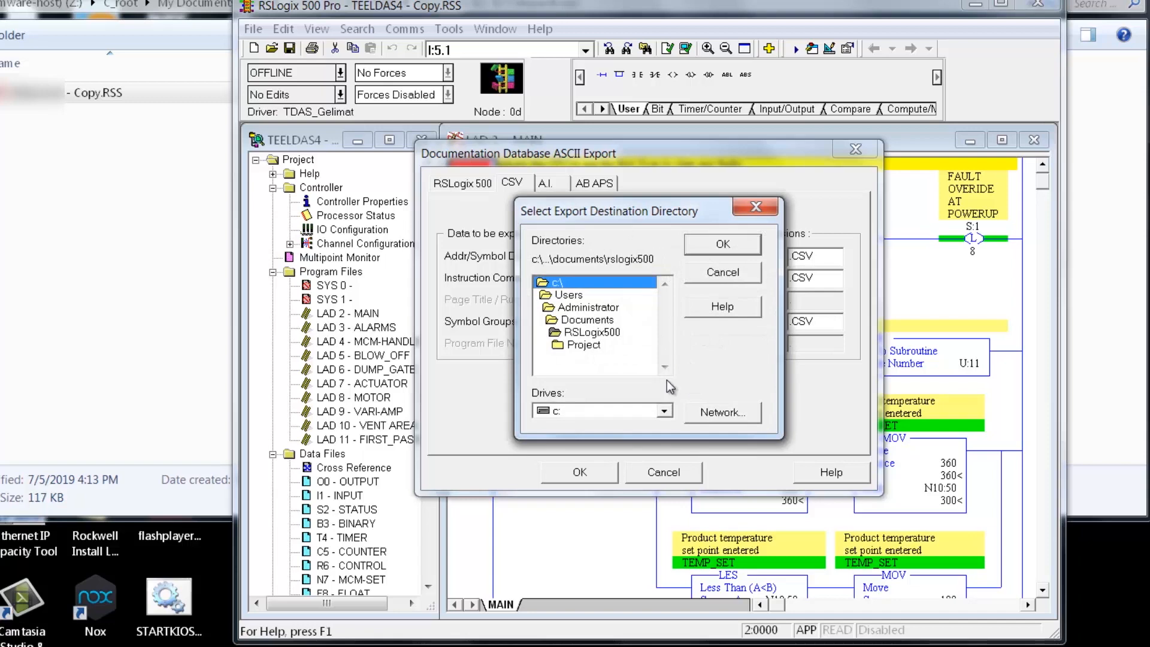
# Choose the Migration SLC to CompactLogix folder on the shared z: drive as the export destination and complete the CSV export.
pyautogui.click(719, 414)
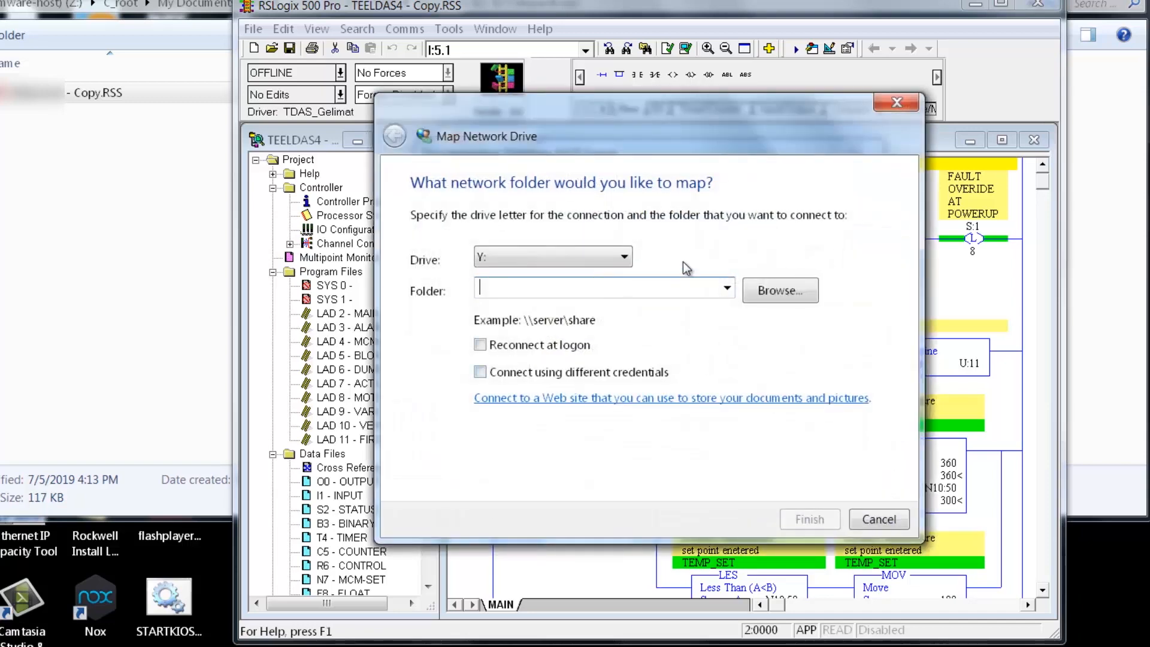
pyautogui.click(878, 518)
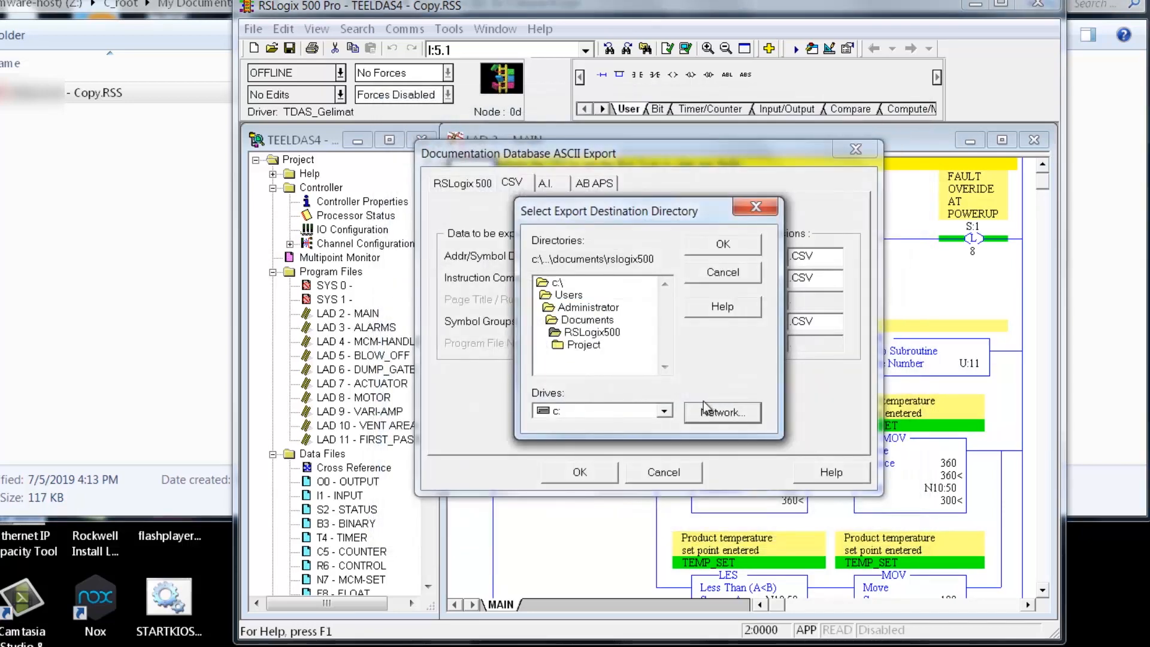
pyautogui.click(664, 411)
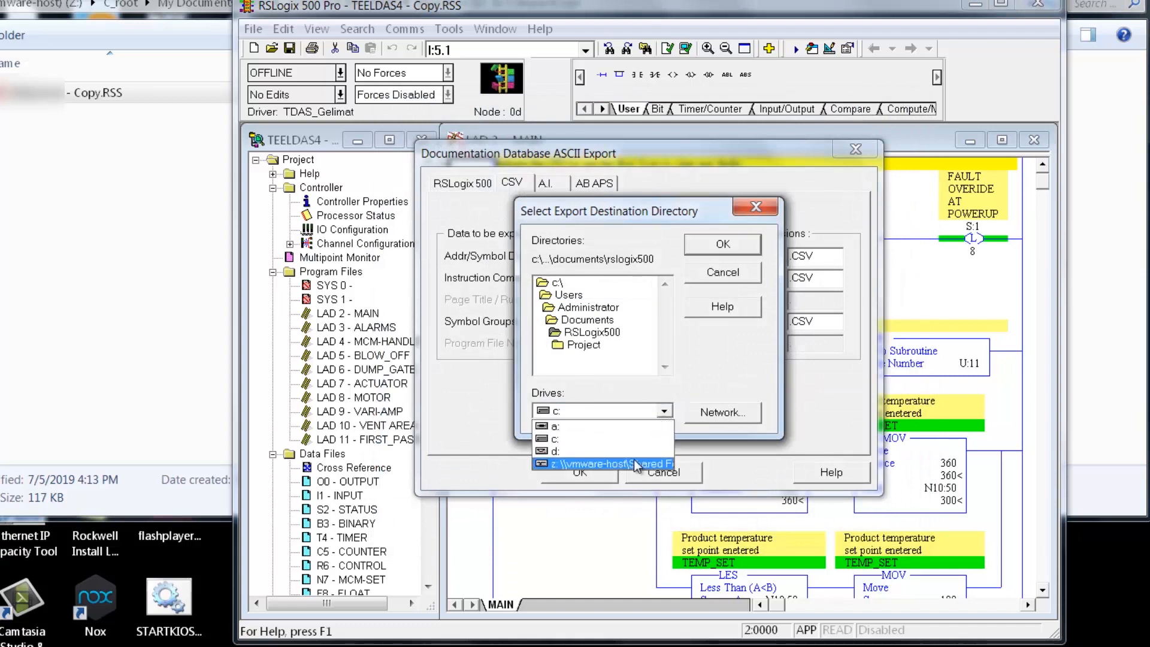
pyautogui.click(638, 462)
pyautogui.doubleClick(566, 307)
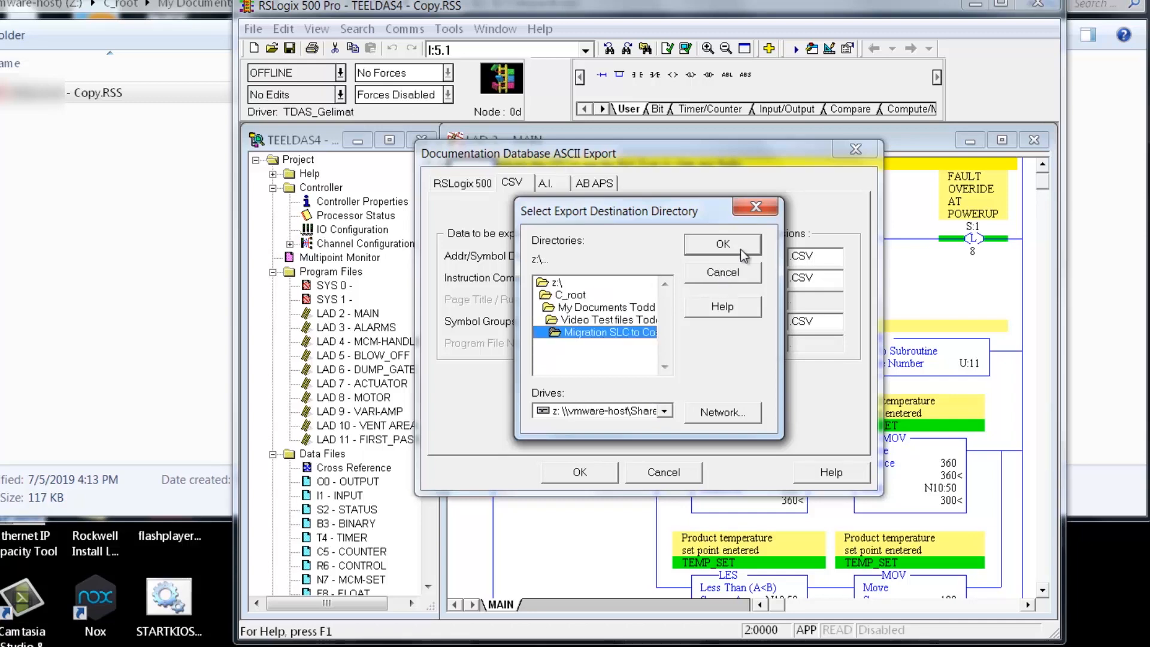
pyautogui.click(742, 251)
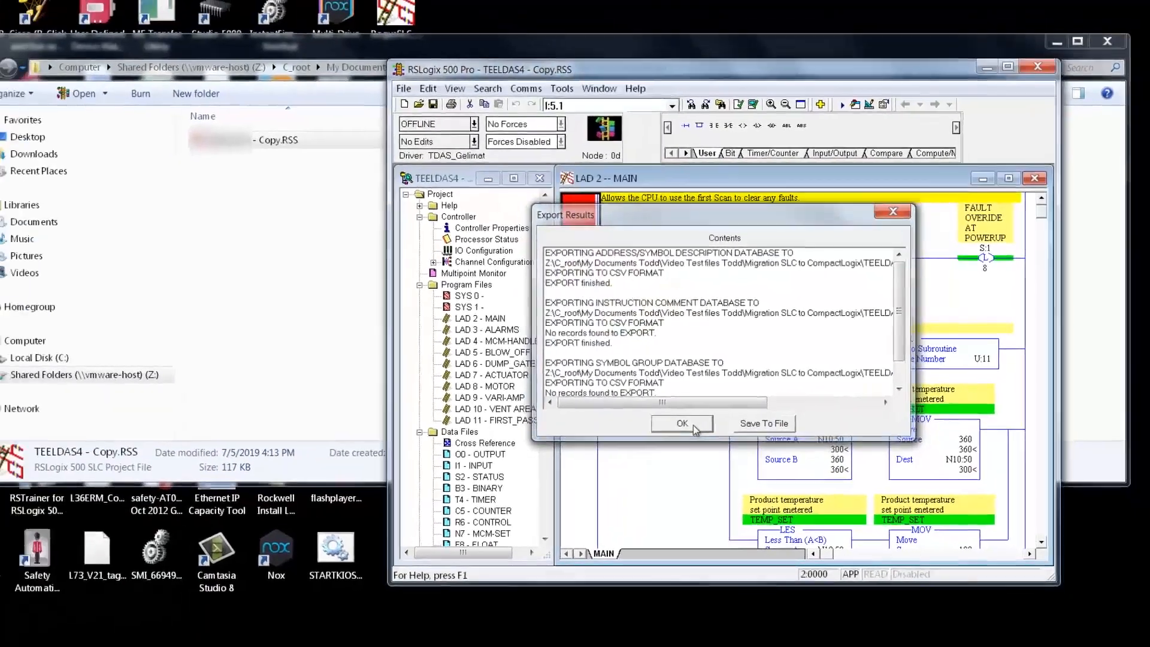
pyautogui.click(692, 425)
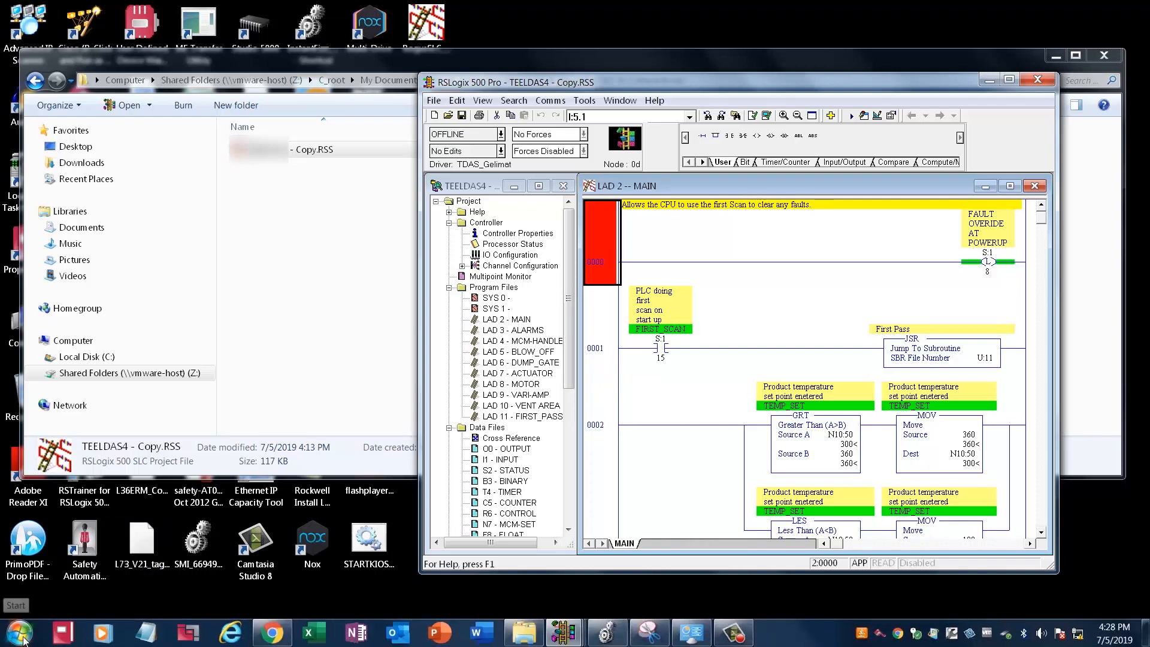
# Launch RSLogix Project Migrator and minimize the file explorer window covering it.
pyautogui.click(24, 639)
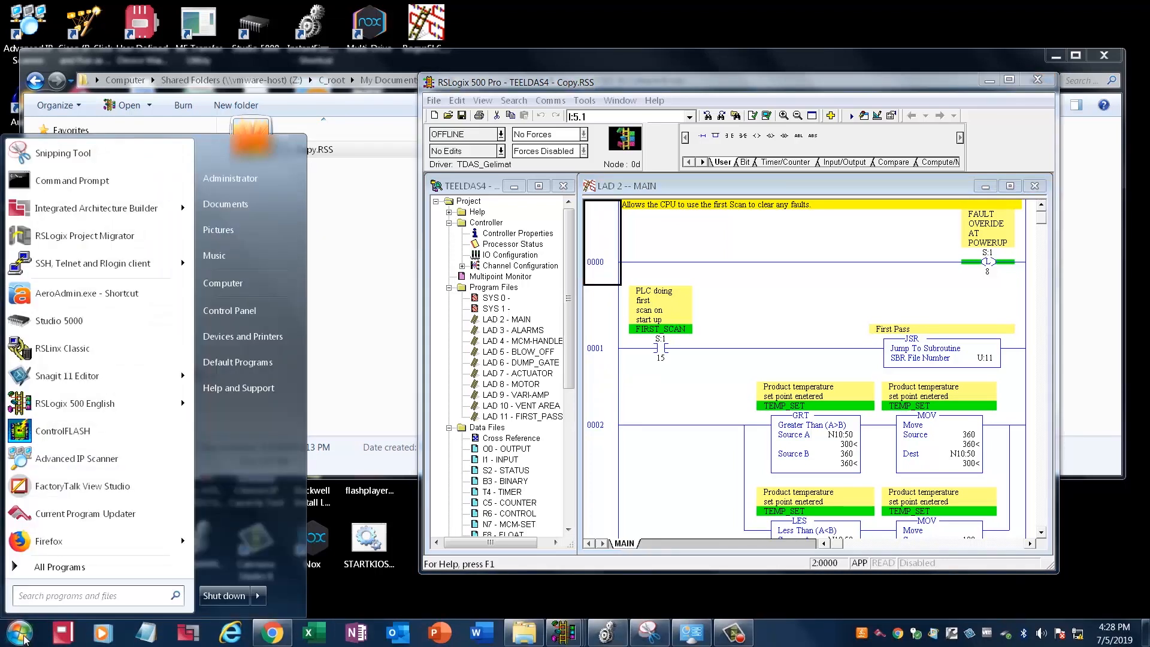
pyautogui.write('migr')
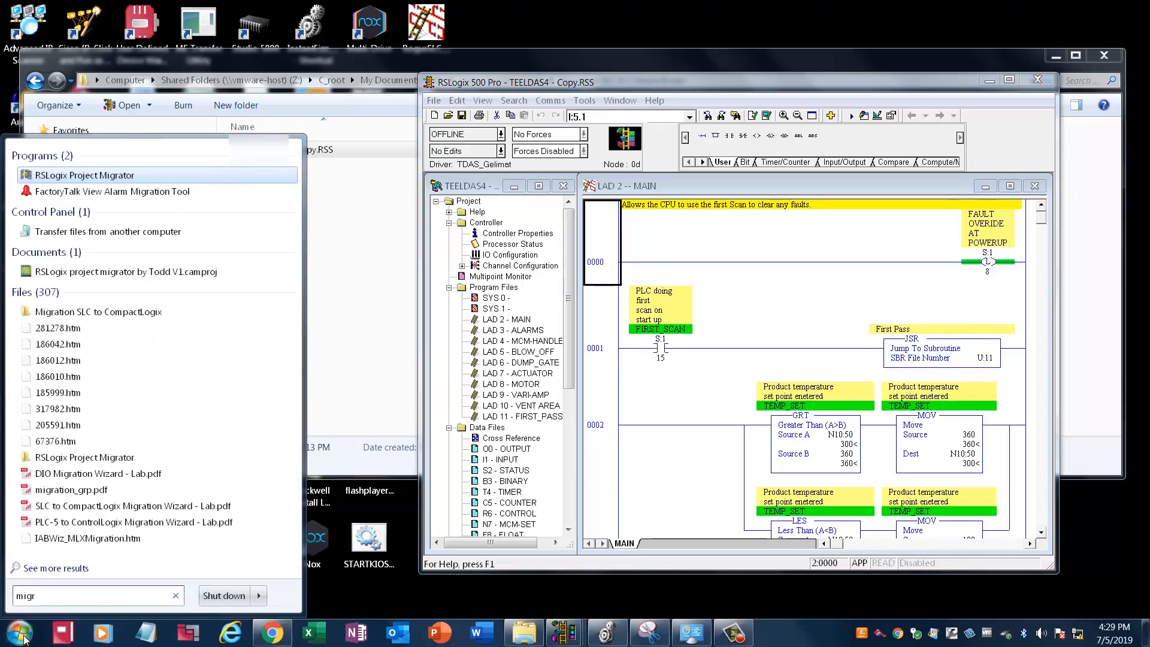
pyautogui.click(117, 174)
pyautogui.click(116, 177)
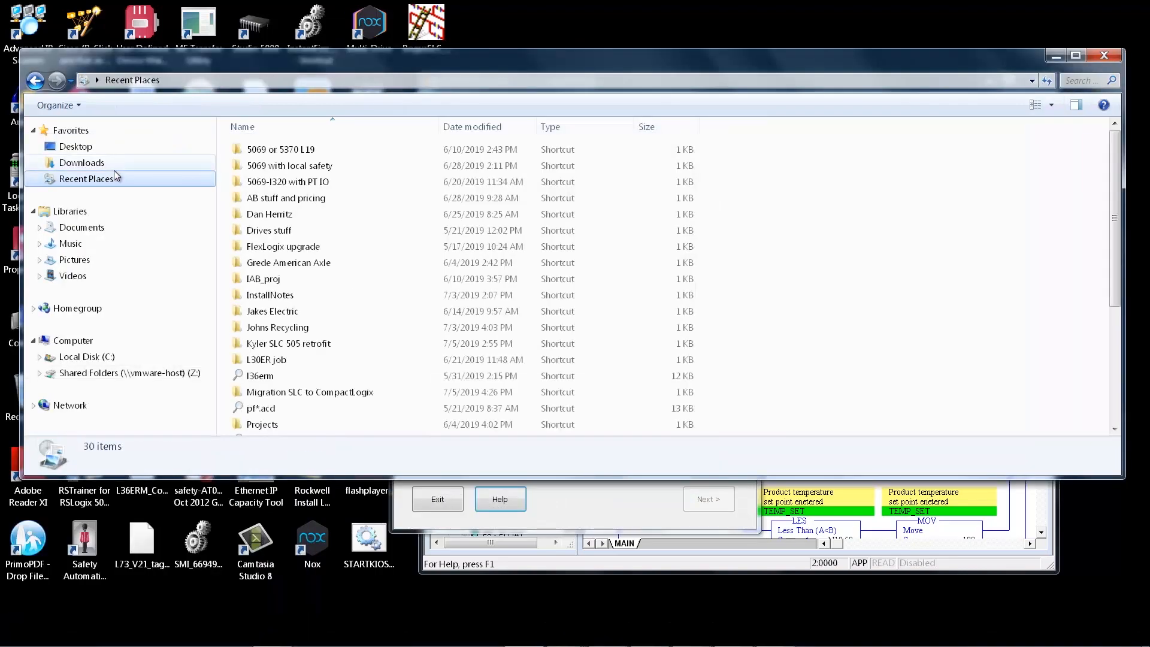
pyautogui.click(1056, 56)
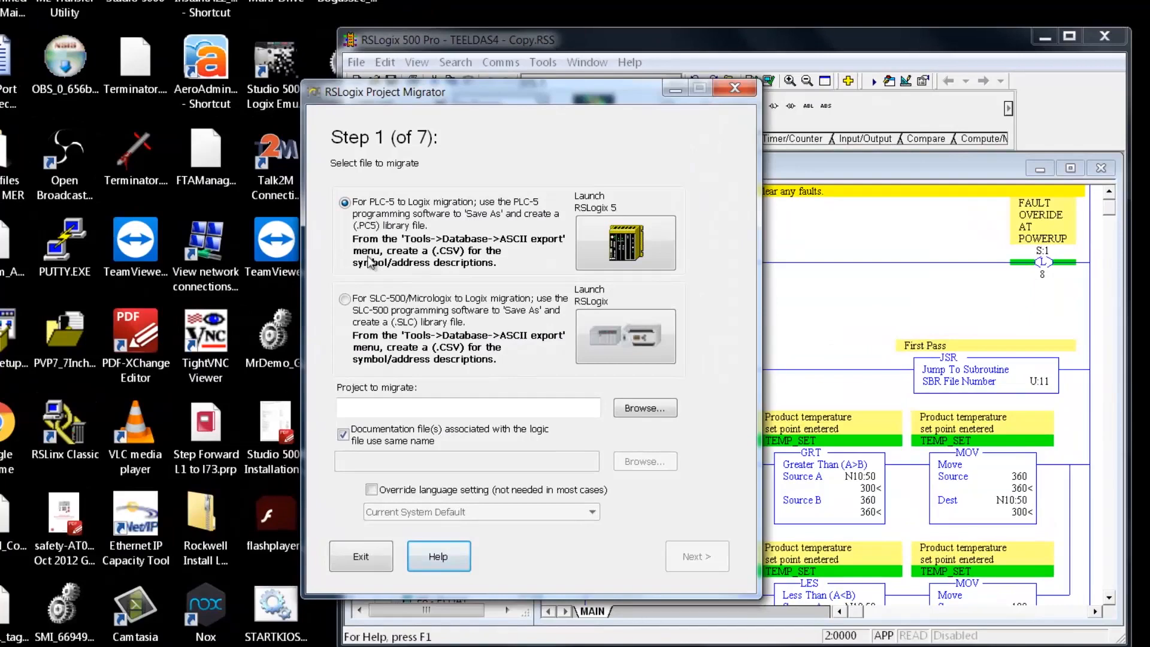
# Choose the SLC-500/MicroLogix to Logix migration and load TEELDAS4 - Copy.SLC from the Migration SLC to CompactLogix folder as the project.
pyautogui.click(346, 300)
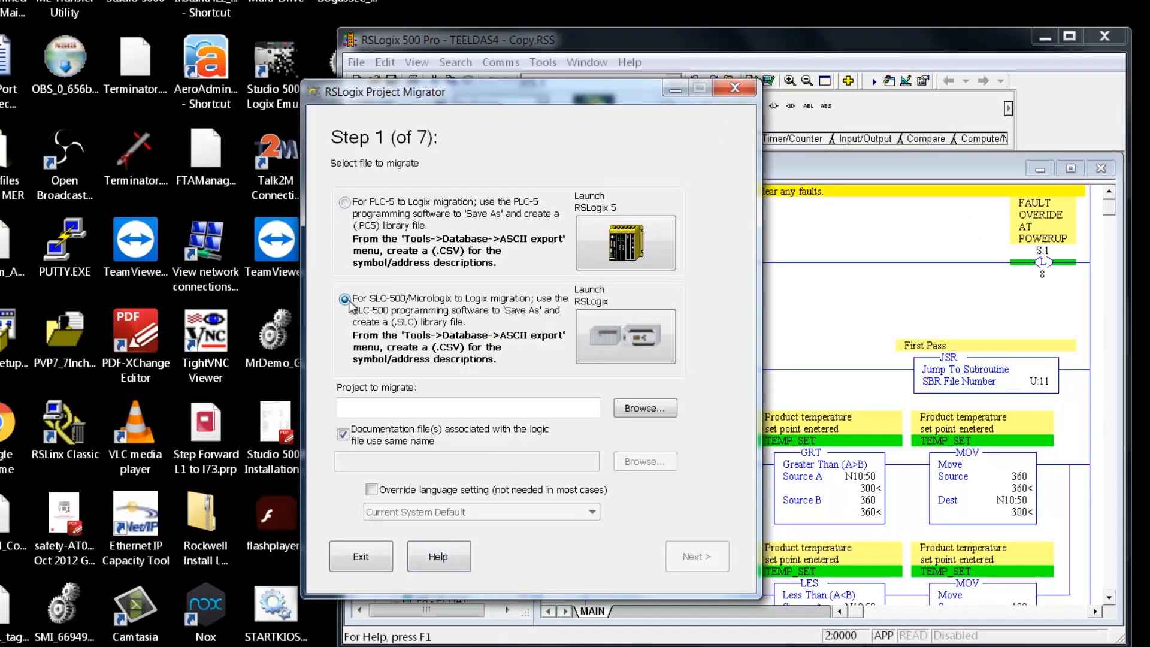
pyautogui.click(645, 408)
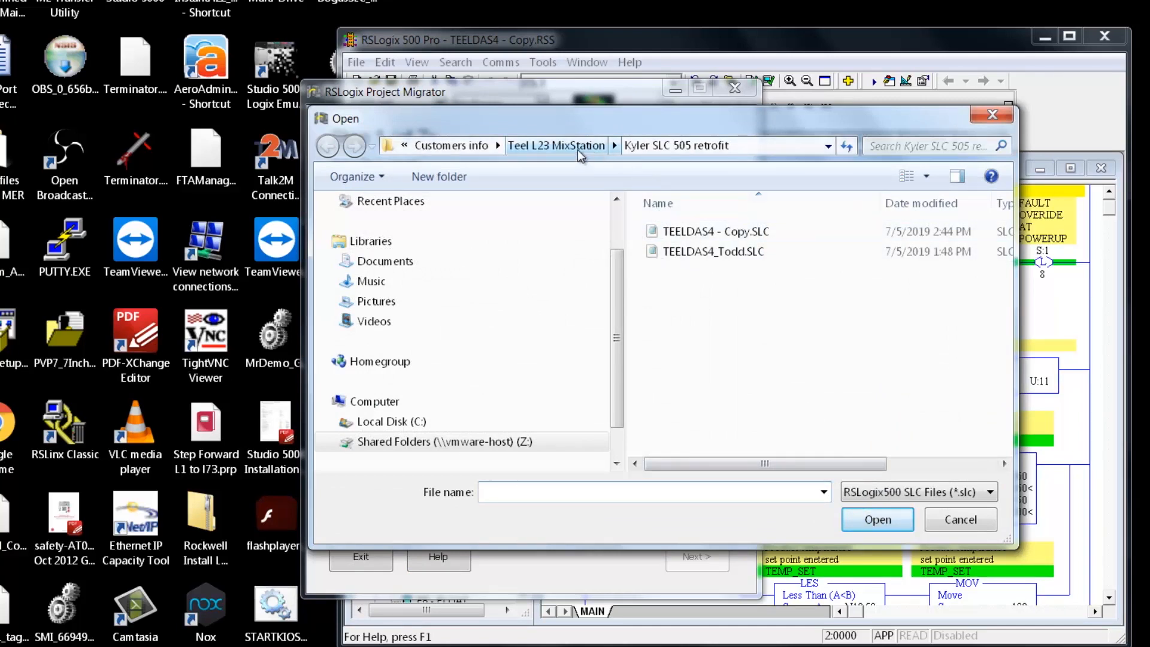
pyautogui.click(473, 147)
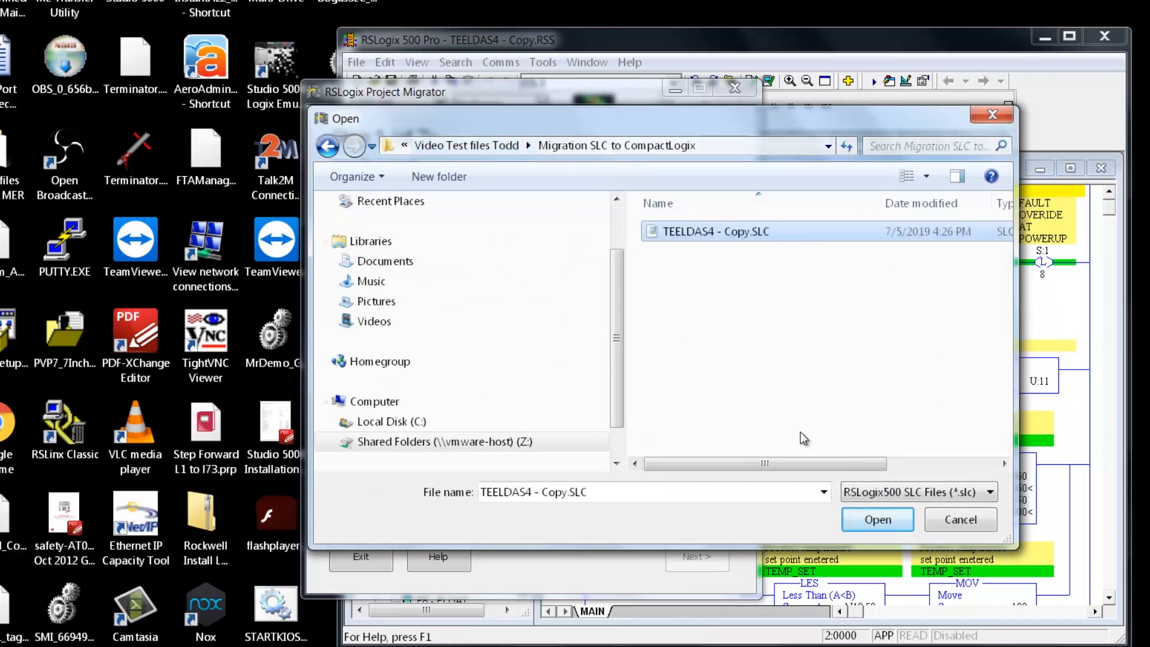
pyautogui.click(877, 520)
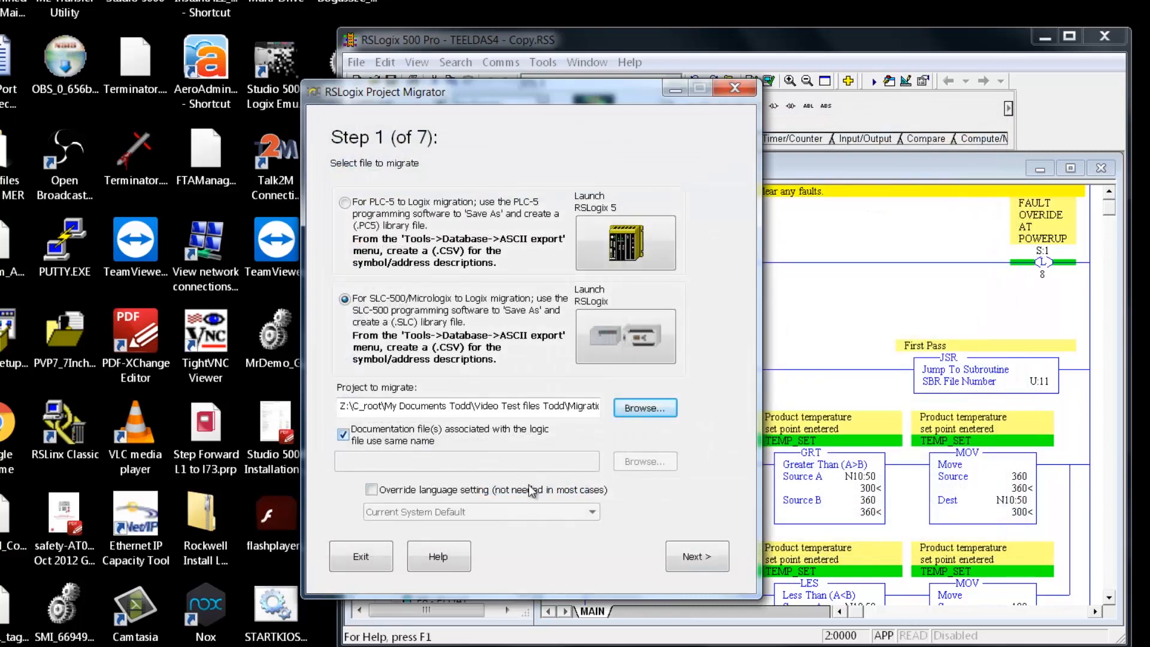
pyautogui.click(696, 562)
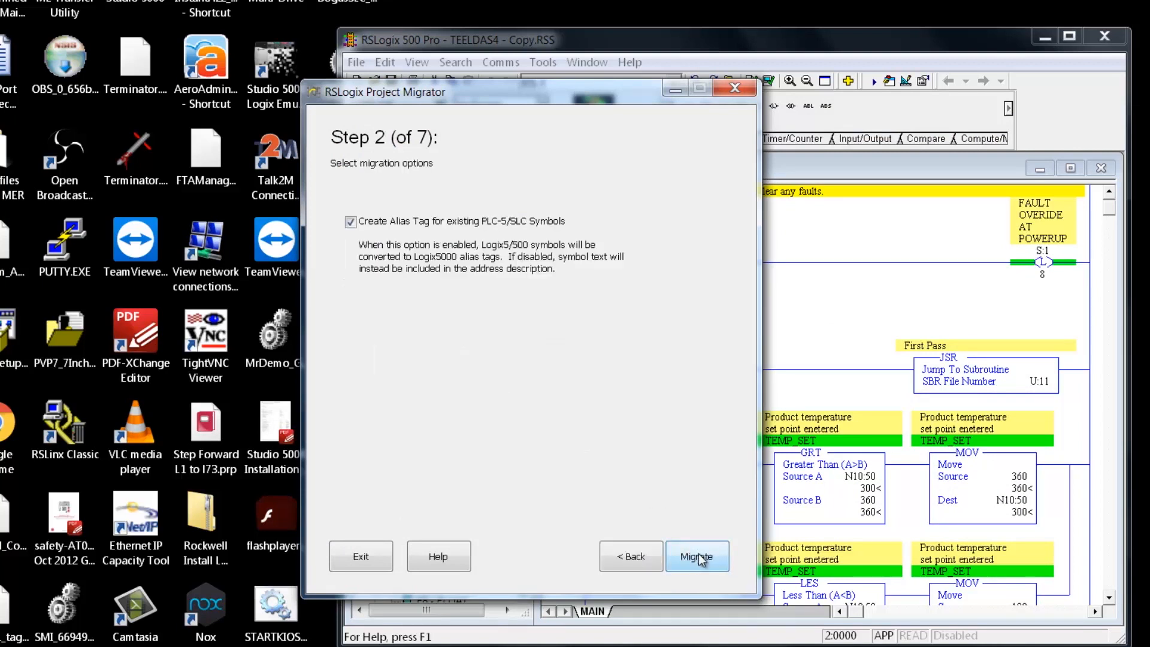
# Run the migration with alias tags created for existing symbols, and set the target controller type to 1769-L33ER.
pyautogui.click(697, 557)
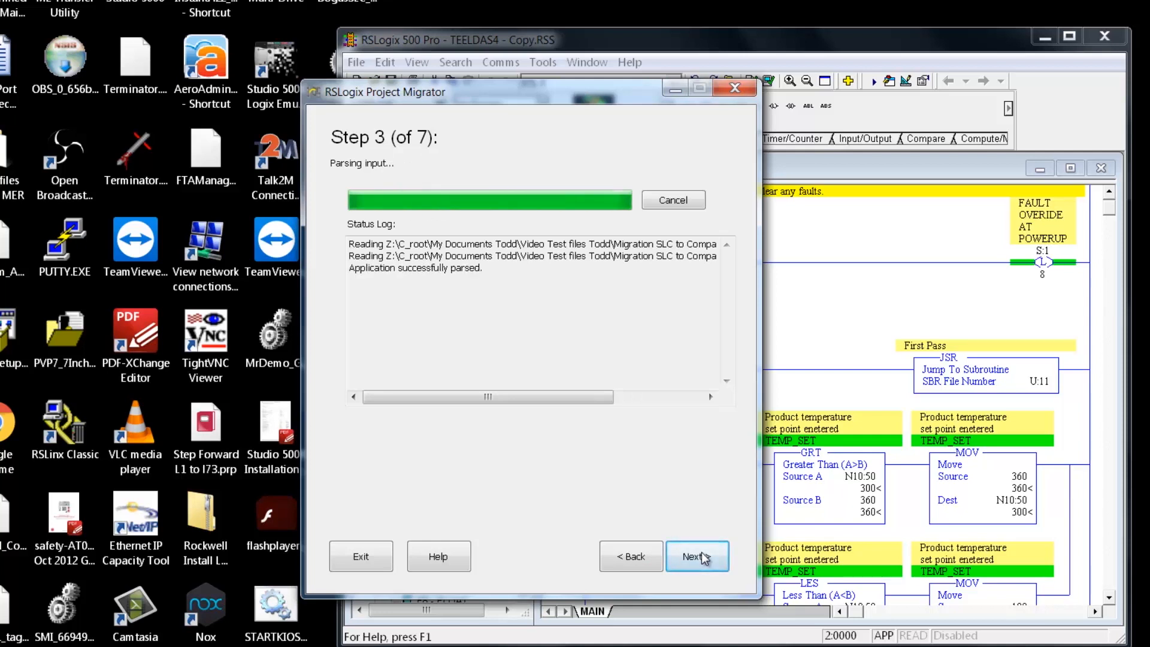
pyautogui.click(703, 557)
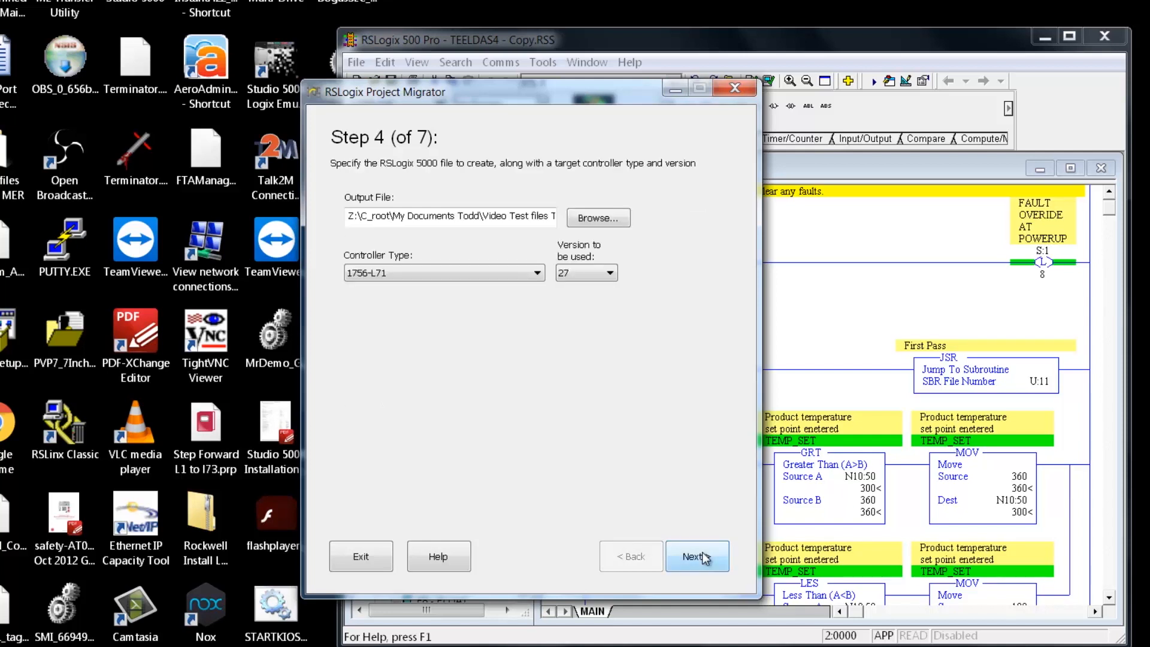
pyautogui.click(536, 276)
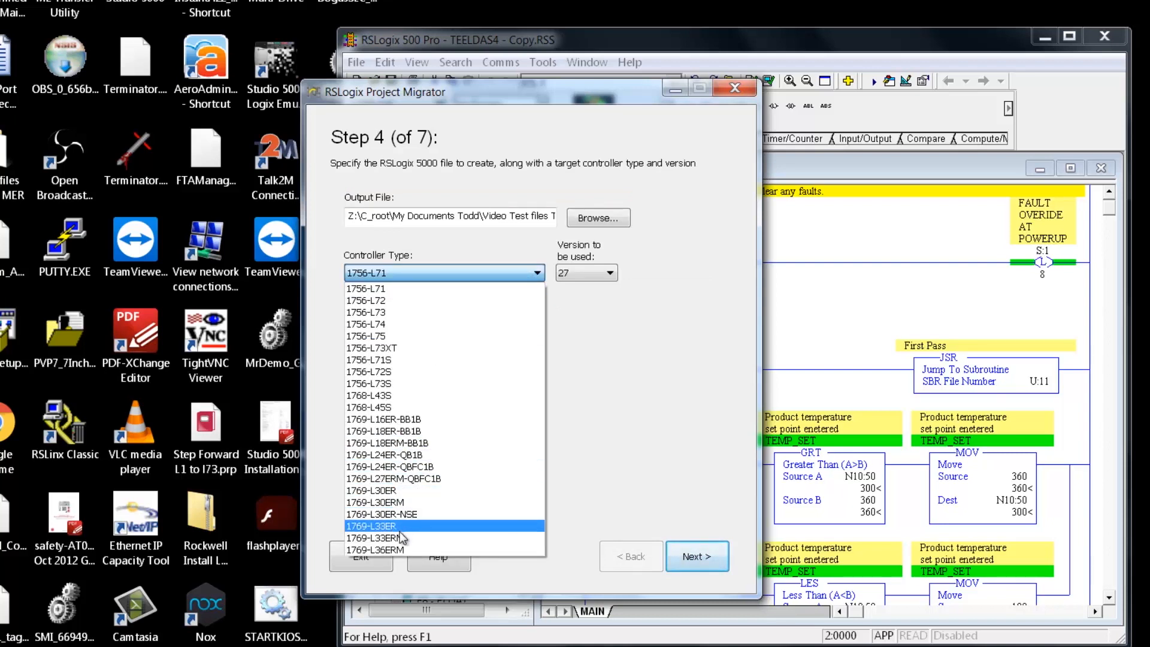
pyautogui.click(400, 528)
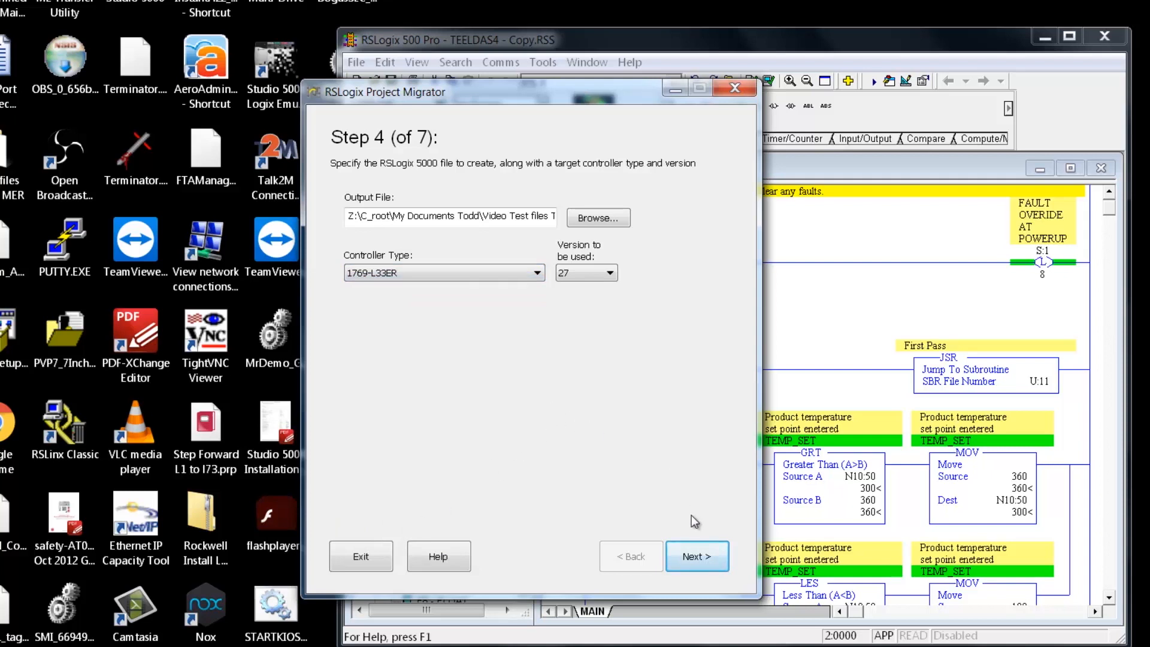
pyautogui.click(705, 559)
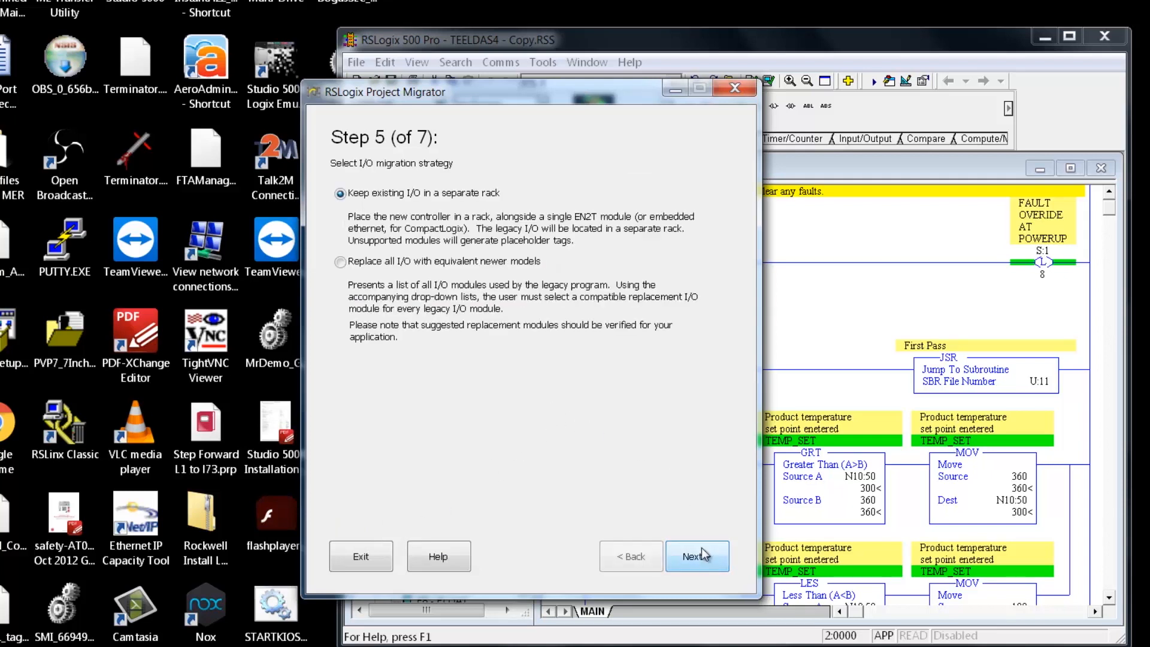
# Set the I/O strategy to replace all I/O with equivalent newer models and replace both 1746-IB16 modules with 1769-IQ16.
pyautogui.click(430, 265)
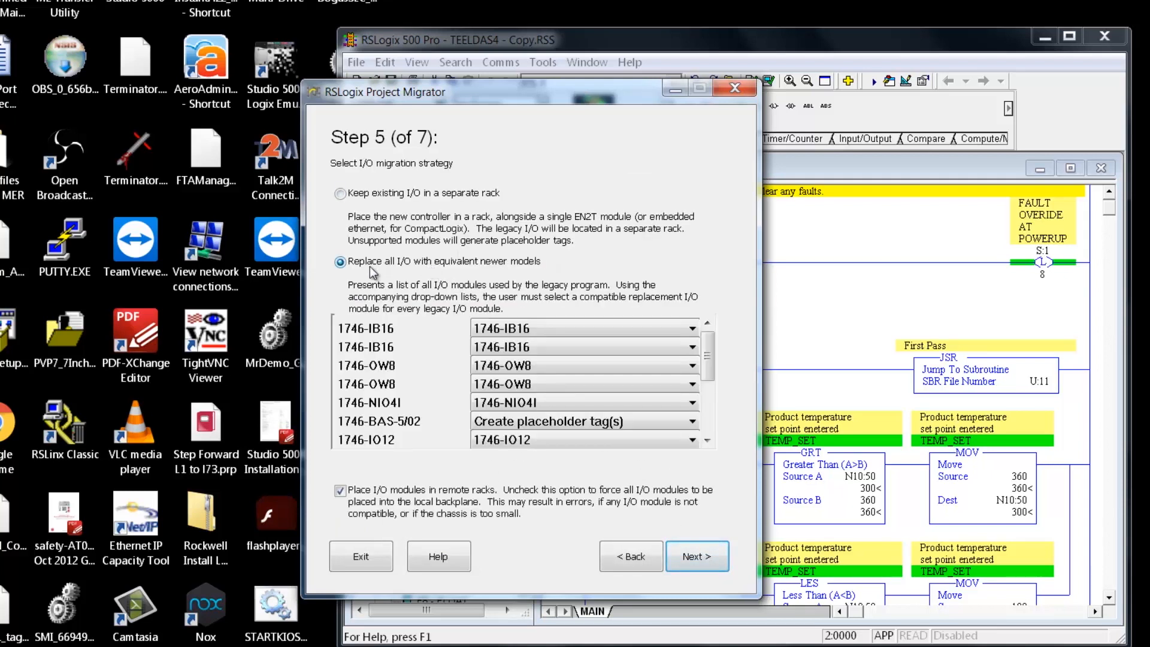
pyautogui.click(694, 331)
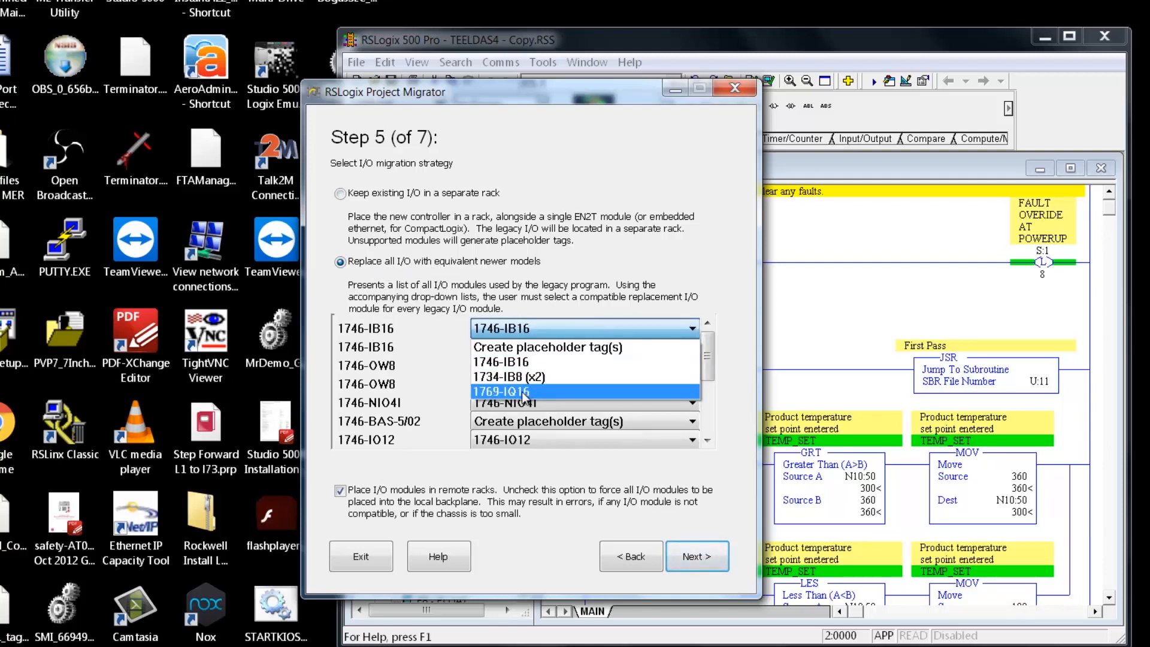
pyautogui.click(659, 388)
pyautogui.click(692, 347)
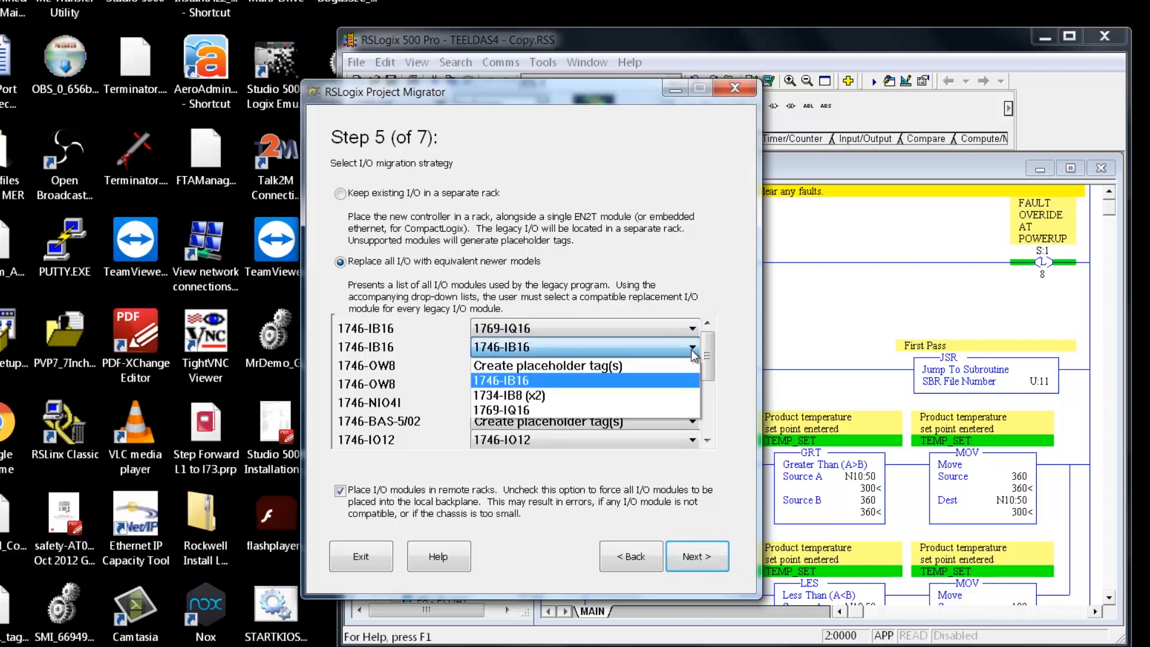
pyautogui.click(618, 410)
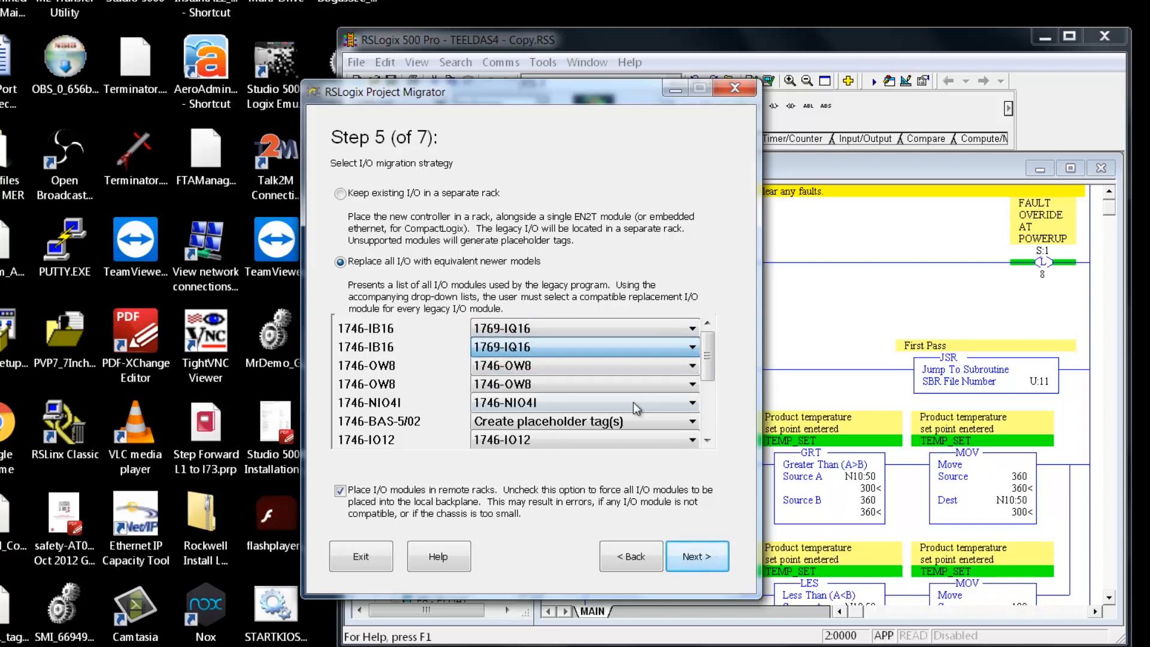
# Replace both 1746-OW8 output modules with 1769-OW8.
pyautogui.click(693, 366)
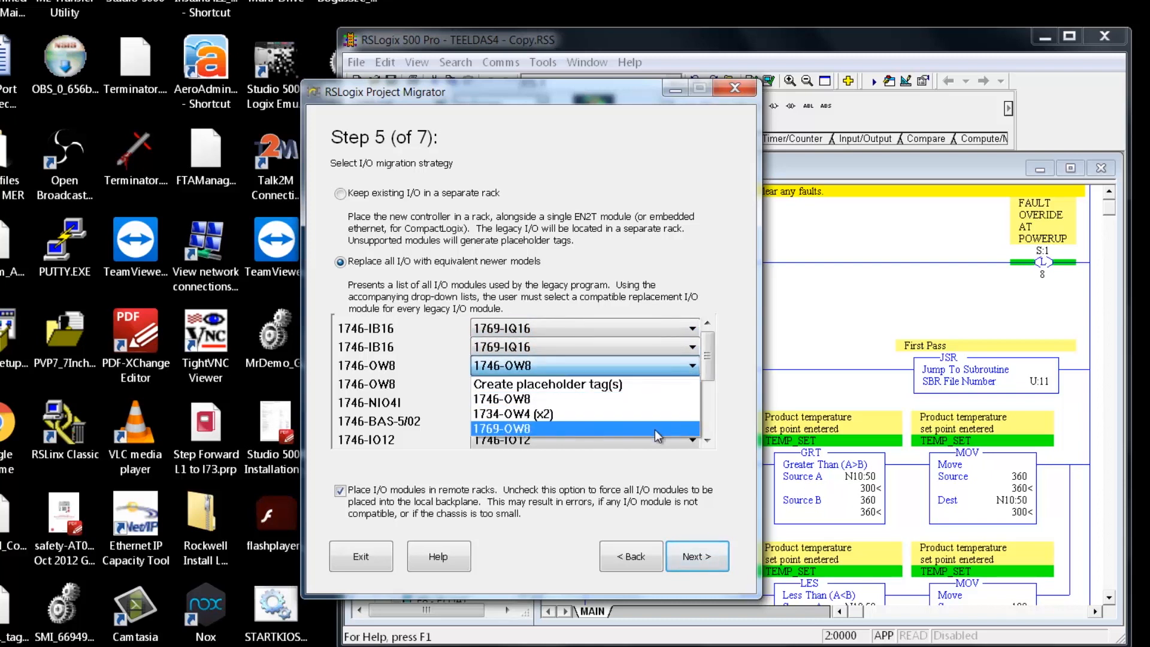
pyautogui.click(655, 429)
pyautogui.click(692, 384)
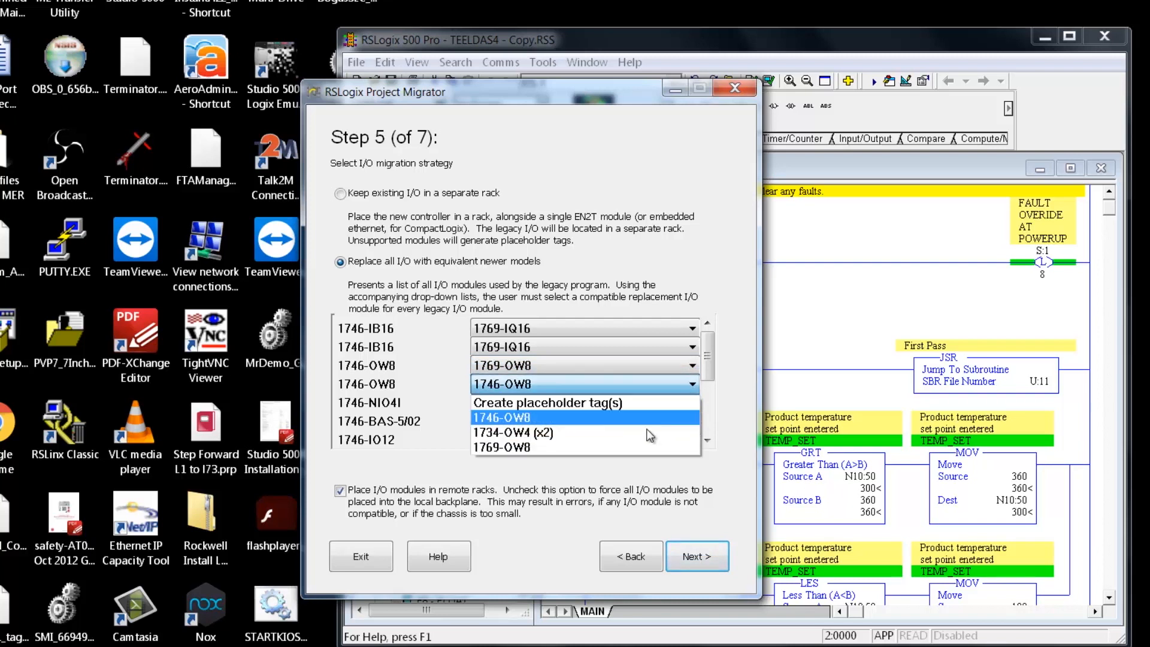
pyautogui.click(637, 447)
# Replace the 1746-NIO4I module with 1769-IF4XOF2 and set the 1746-IO12 module to create placeholder tags.
pyautogui.click(690, 402)
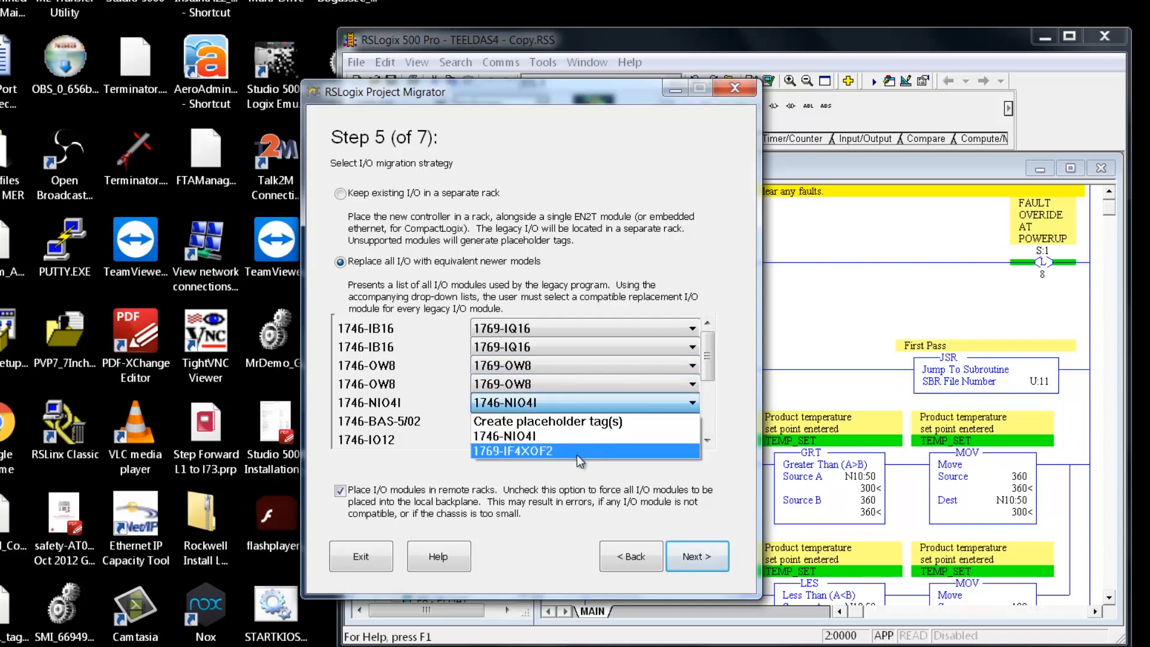
pyautogui.click(577, 454)
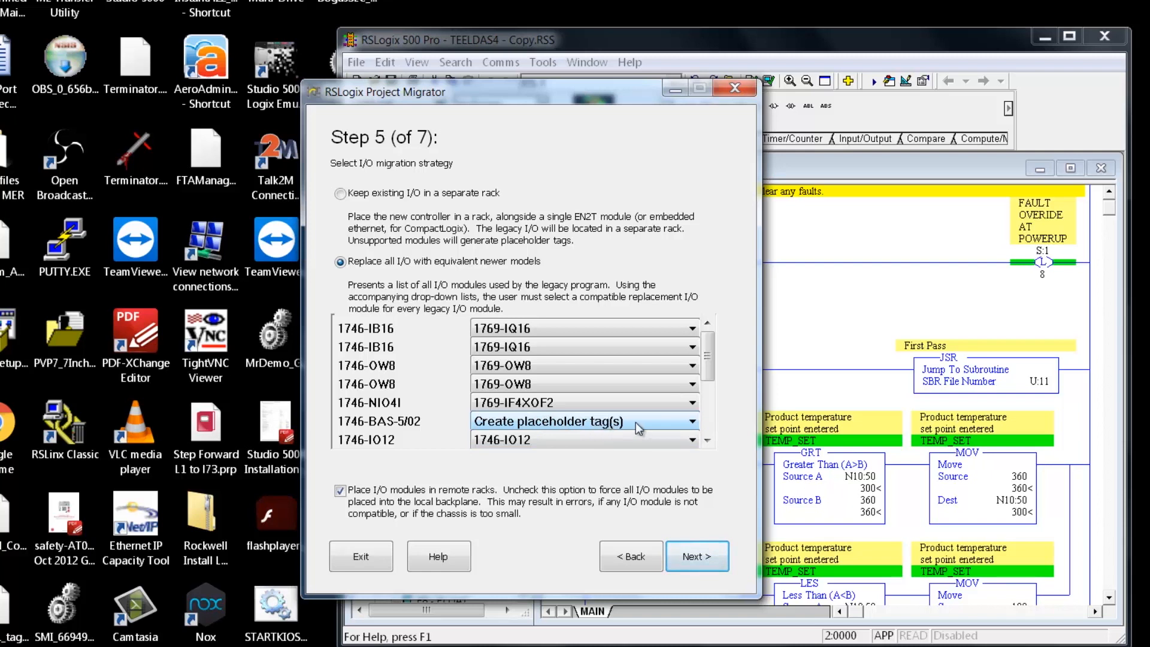
pyautogui.click(691, 441)
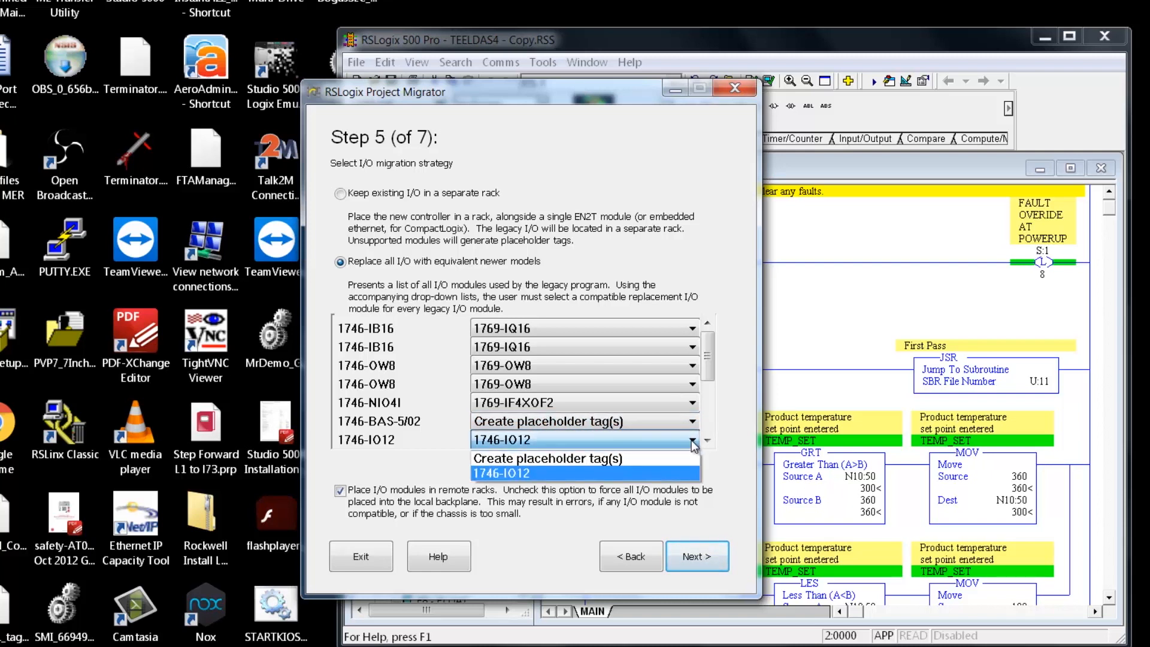
pyautogui.click(572, 458)
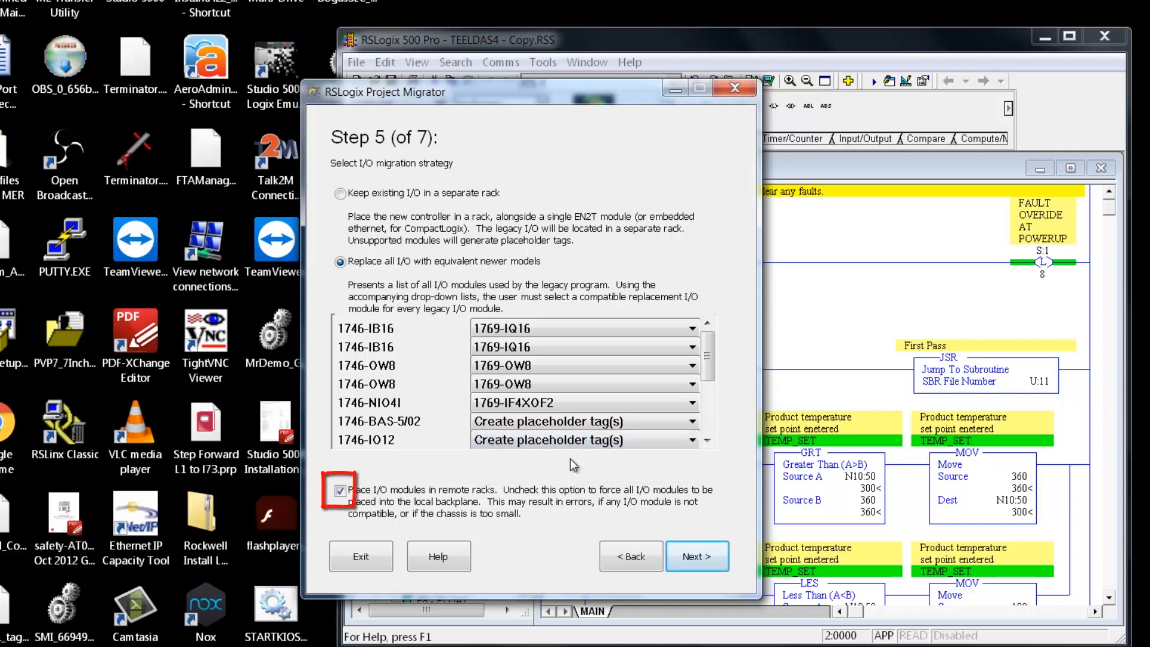
# Disable placing I/O modules in remote racks and run the migration with all modules in the local backplane.
pyautogui.click(340, 491)
pyautogui.click(697, 556)
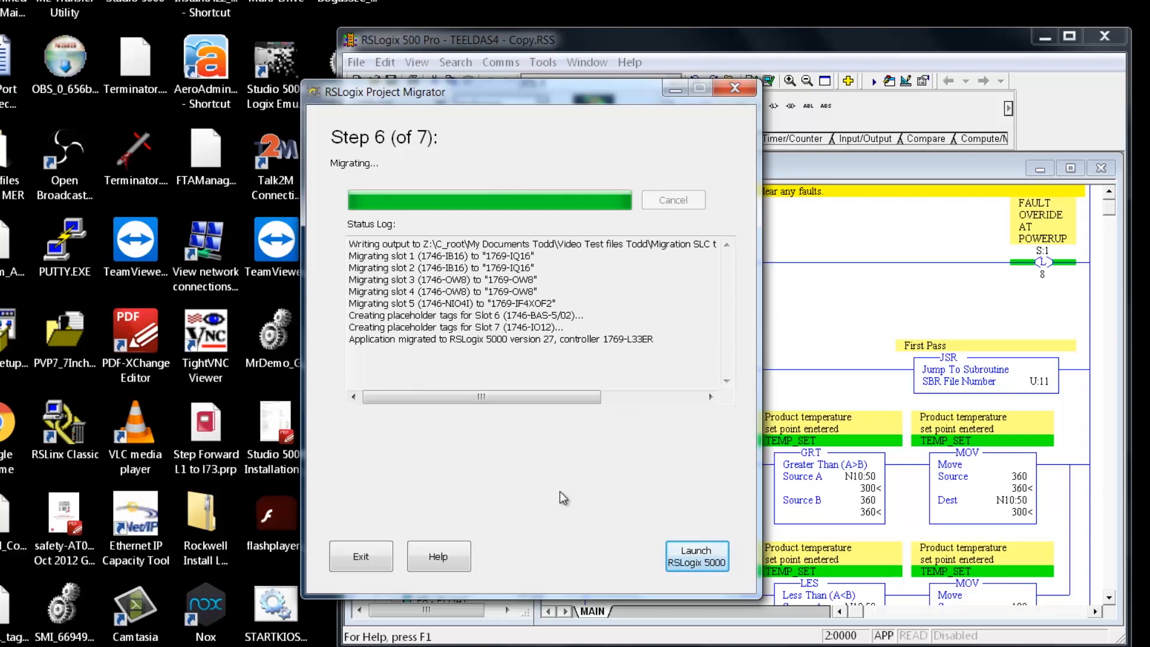
# Launch RSLogix 5000 and import the migrated project as TEELDAS4_Copy.ACD, revision 27, into the Migration SLC to CompactLogix folder.
pyautogui.click(697, 558)
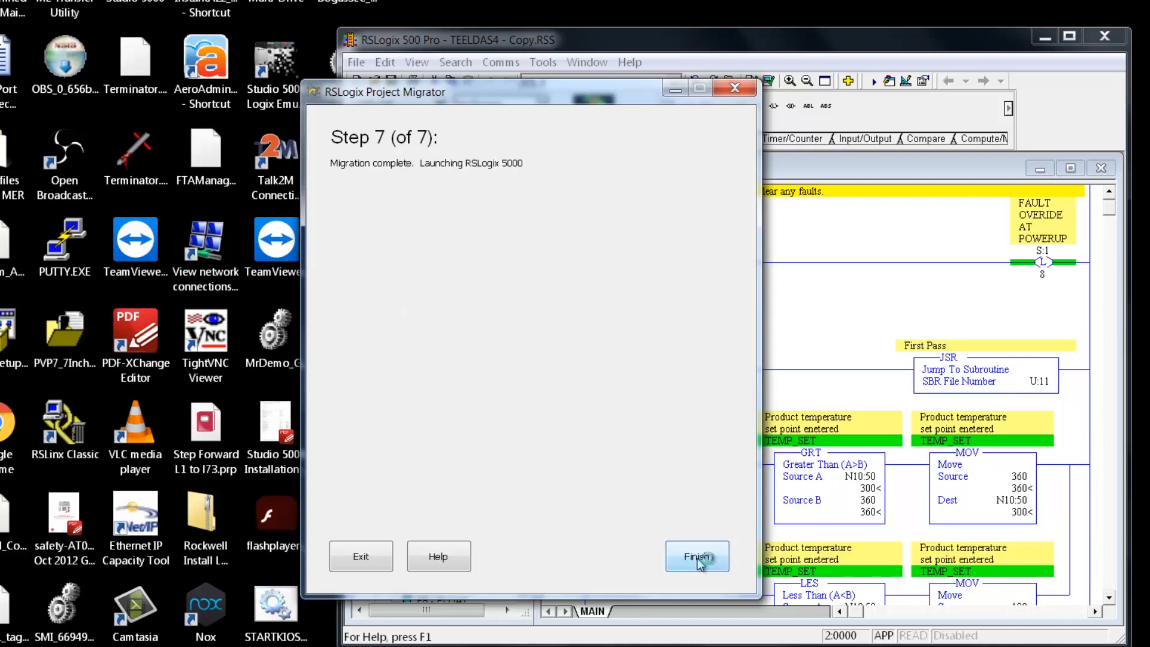
pyautogui.click(697, 558)
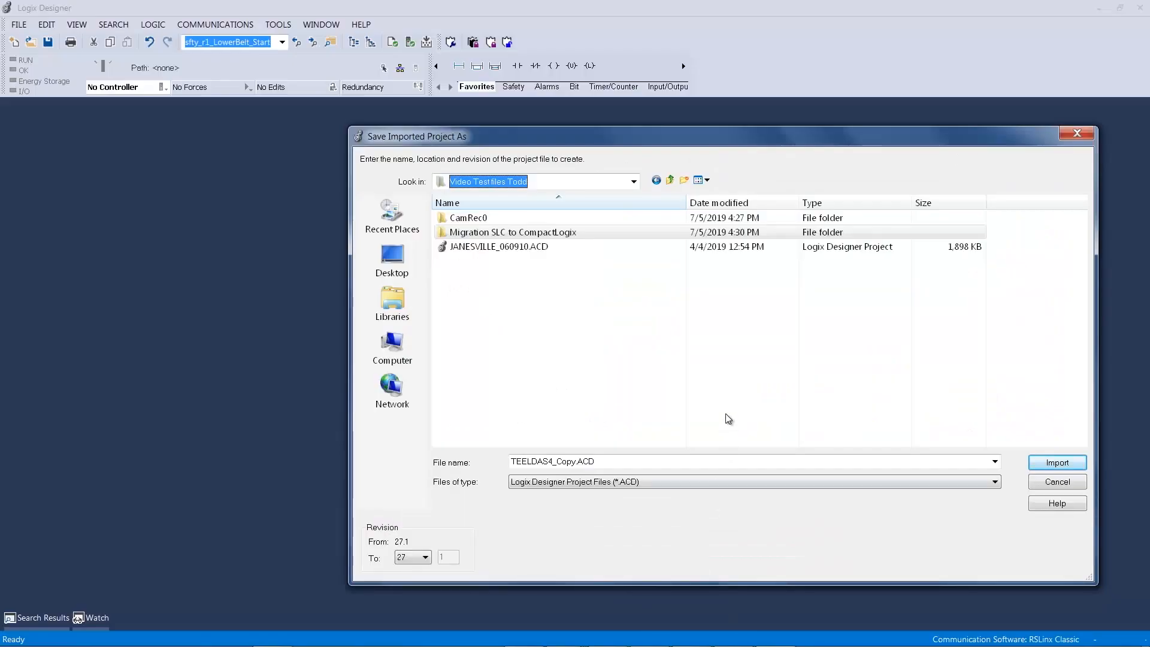
pyautogui.doubleClick(555, 234)
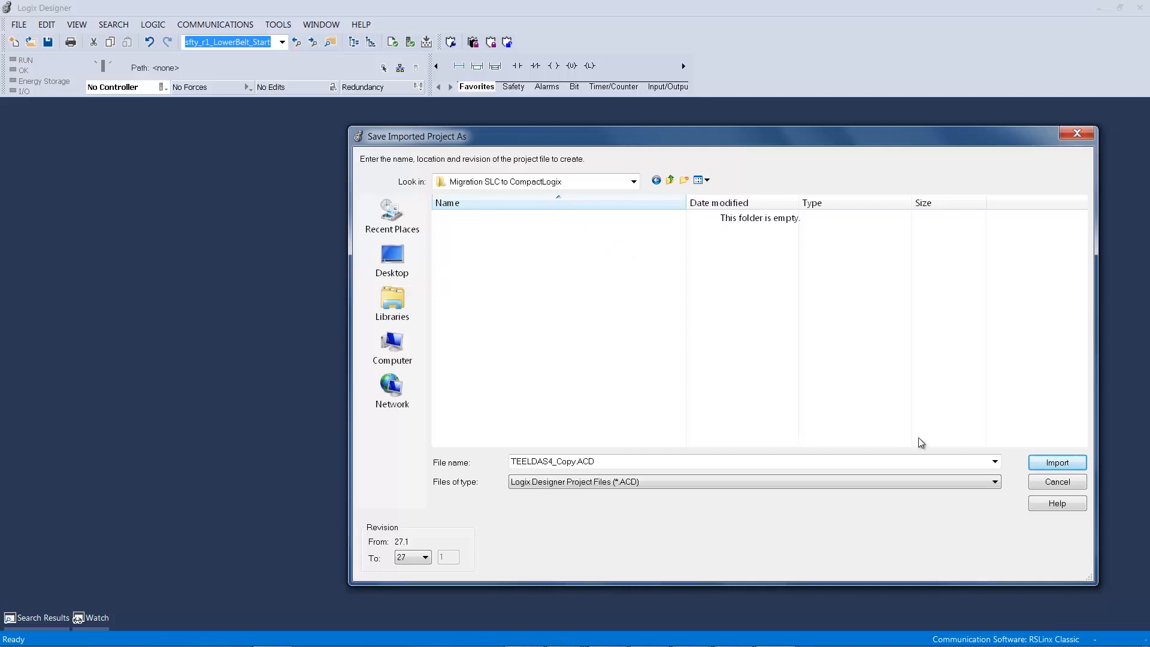
pyautogui.click(1077, 469)
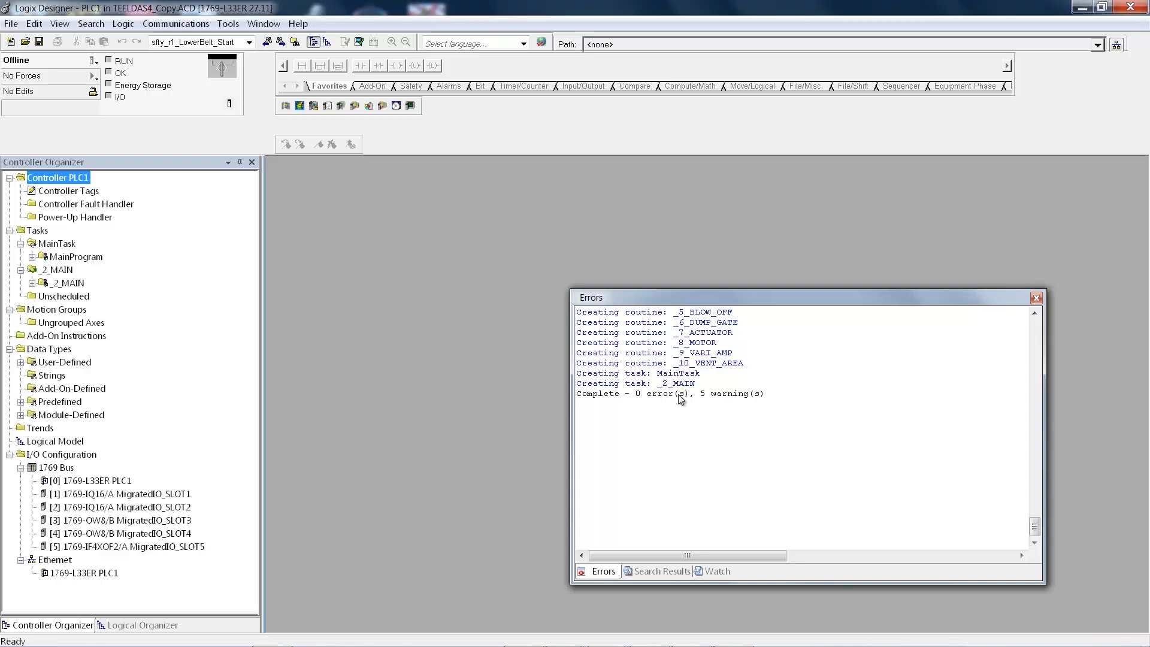
# Review the import log of created tags, routines and tasks for errors and warnings, and close the log.
pyautogui.scroll(10, 681, 399)
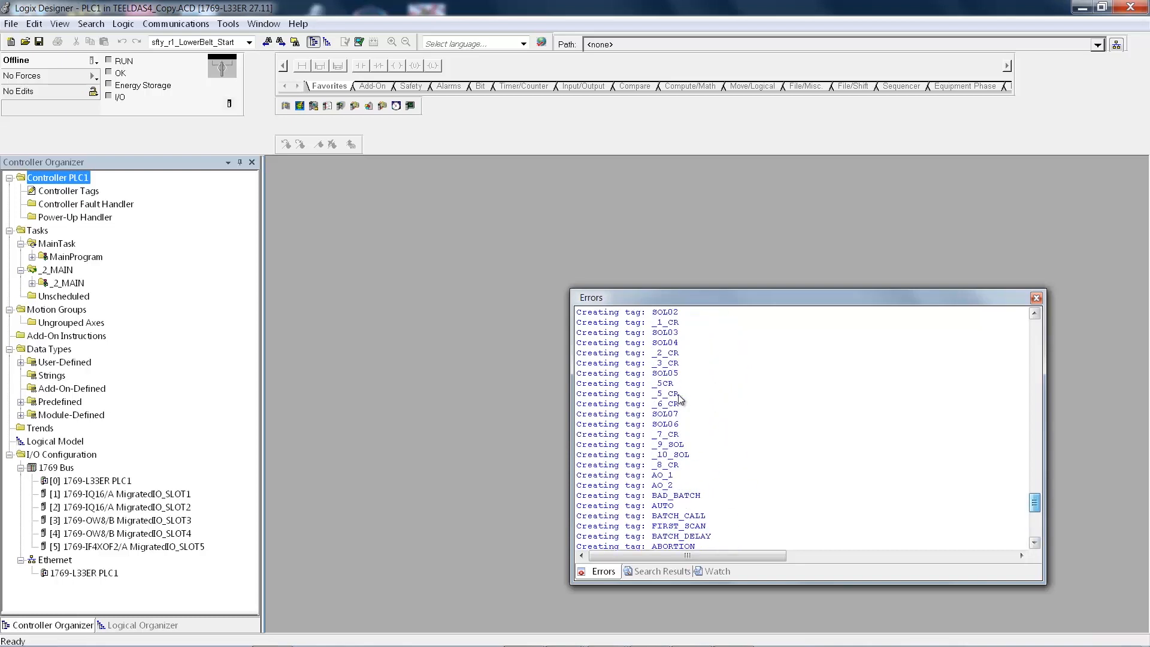
pyautogui.scroll(10, 681, 400)
pyautogui.scroll(-20, 681, 400)
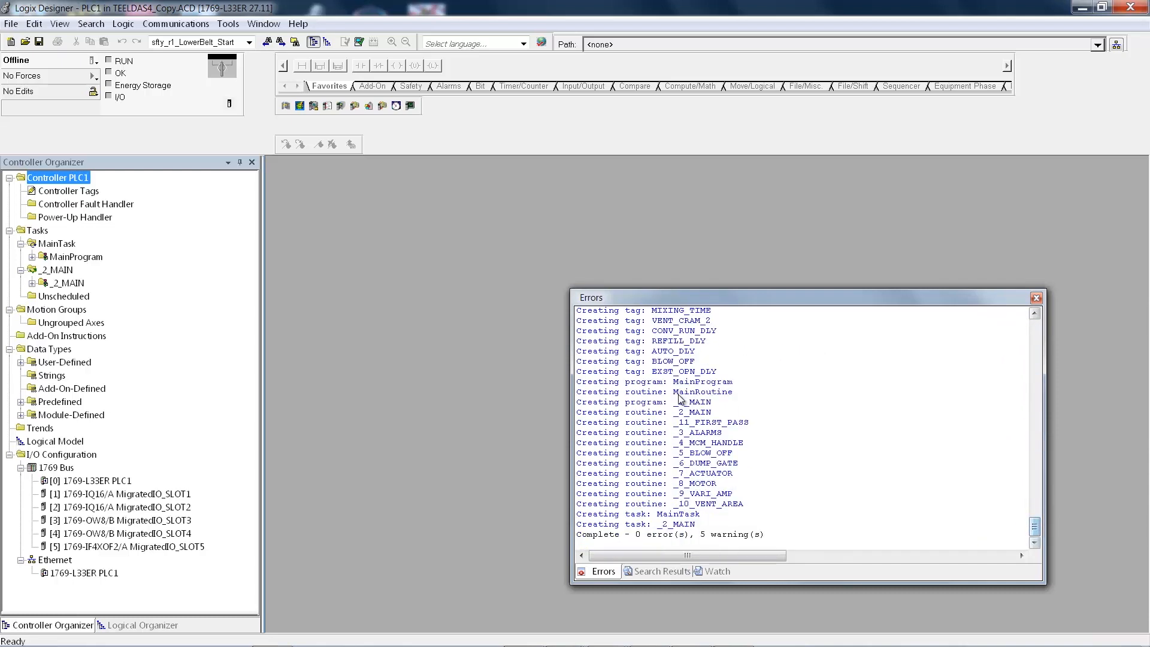
pyautogui.click(1036, 297)
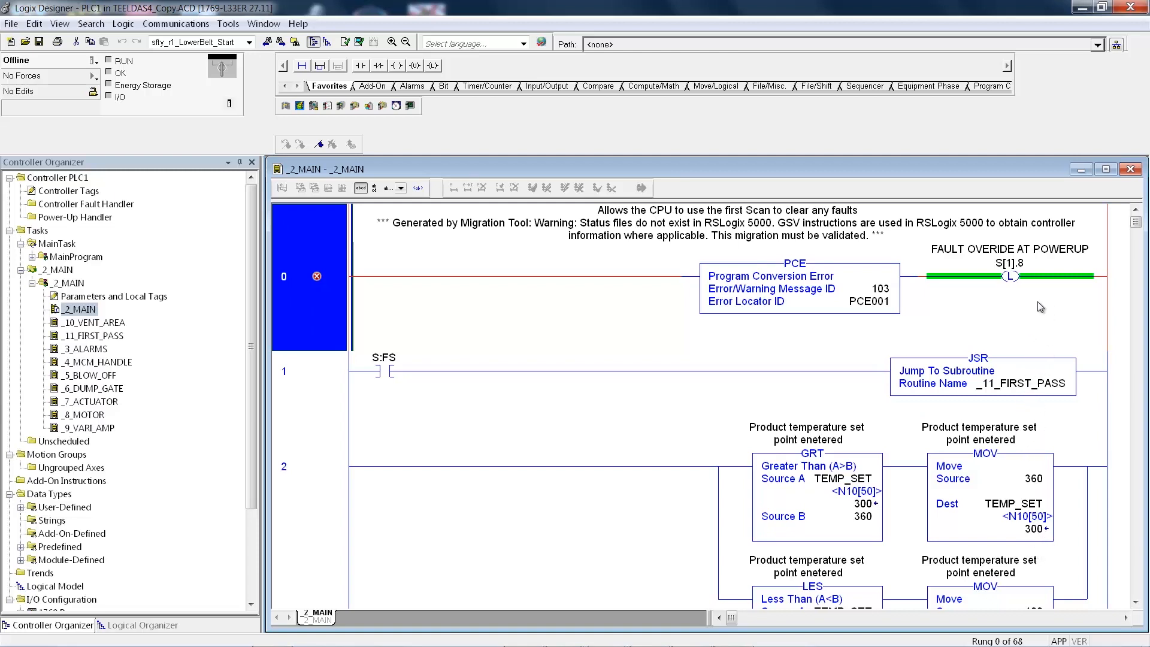
# Inspect the first rungs of the _2_MAIN routine and select 1756-rm085_-en-p SLC to Logix.pdf in the AB stuff and pricing folder.
pyautogui.scroll(-5, 1040, 306)
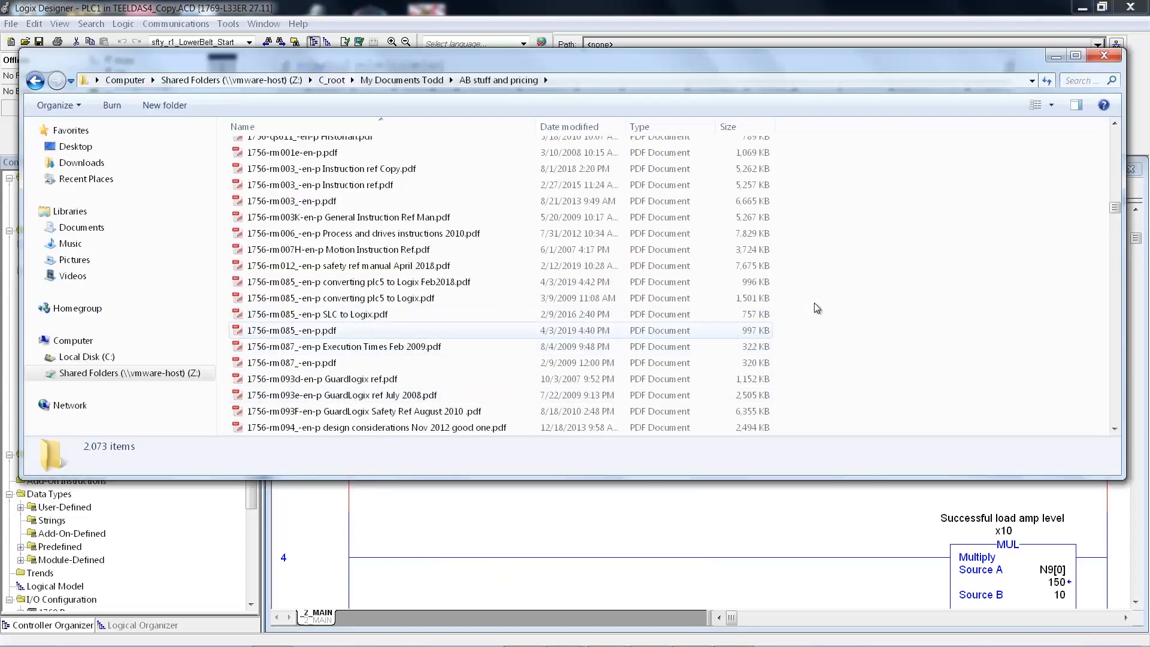
pyautogui.click(371, 314)
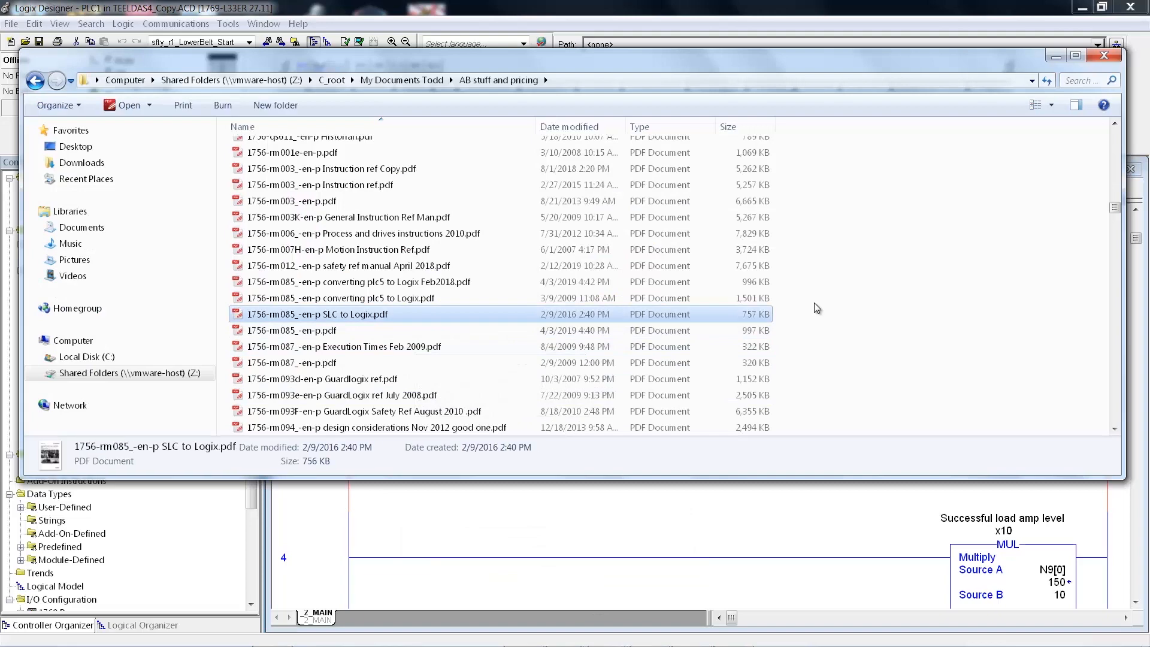